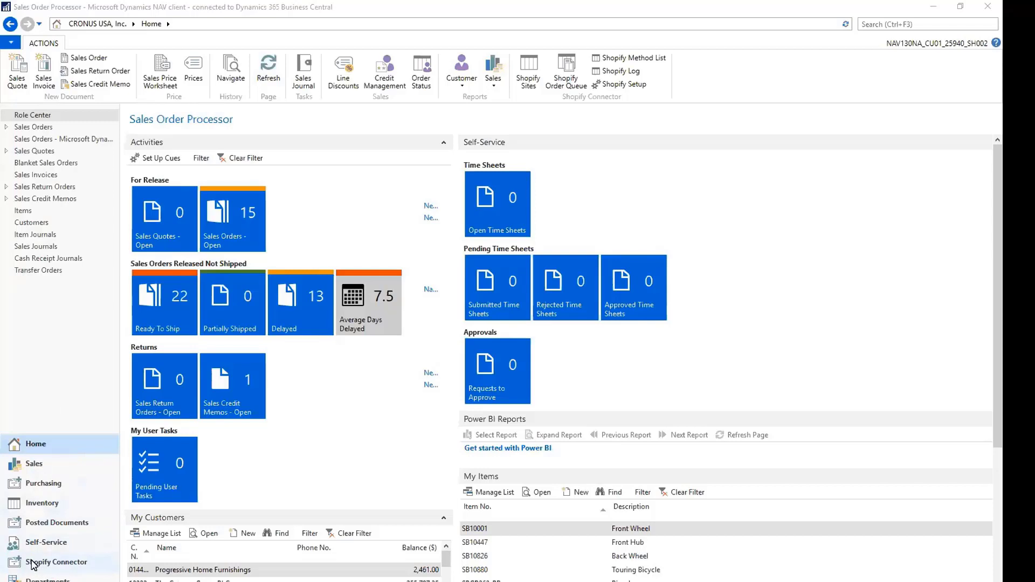
# Open the Shopify Connector and review its request queue, order queue with the first order's error, order archive and log
pyautogui.click(49, 562)
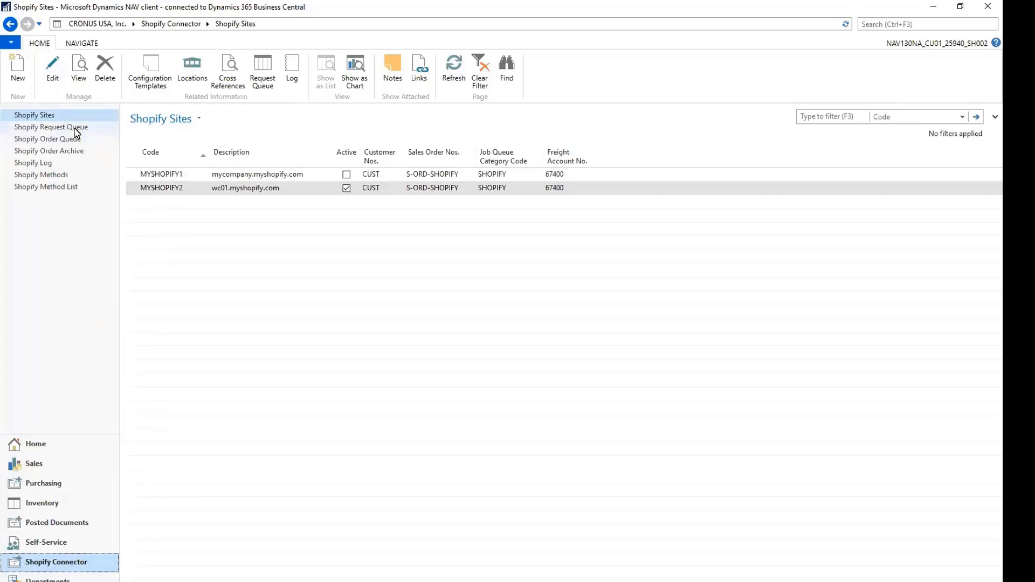
pyautogui.click(30, 128)
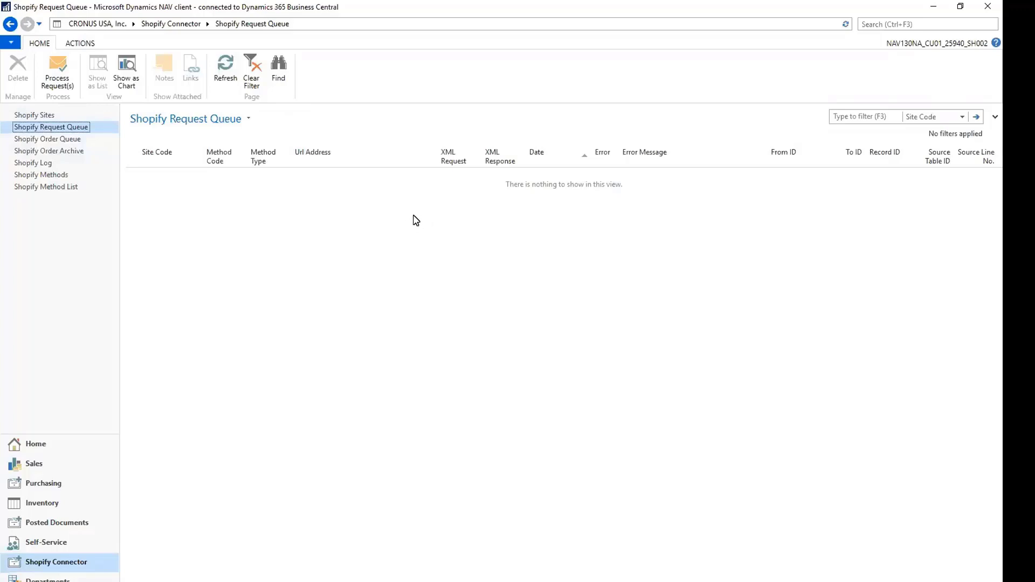
pyautogui.click(32, 140)
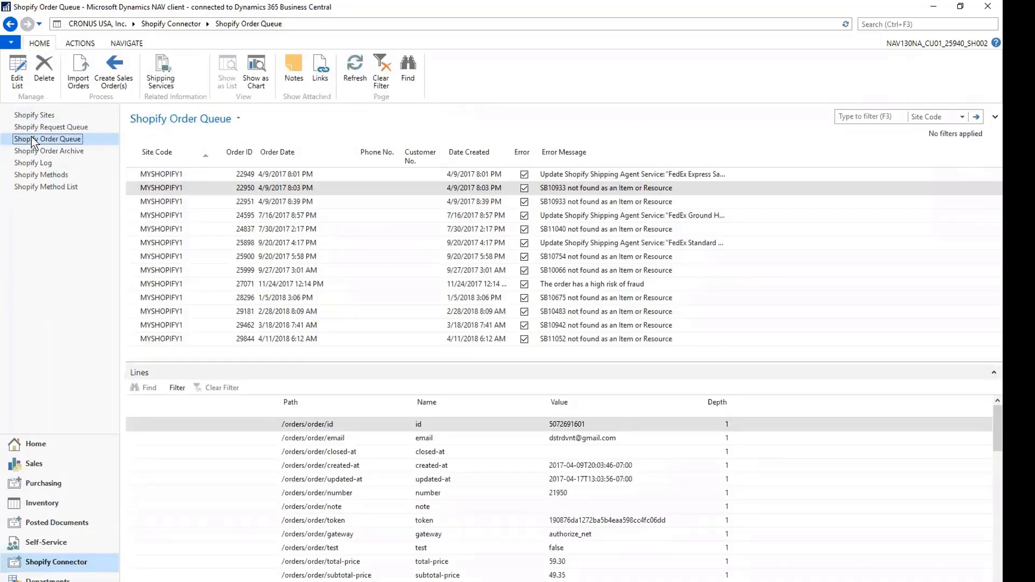
pyautogui.click(264, 175)
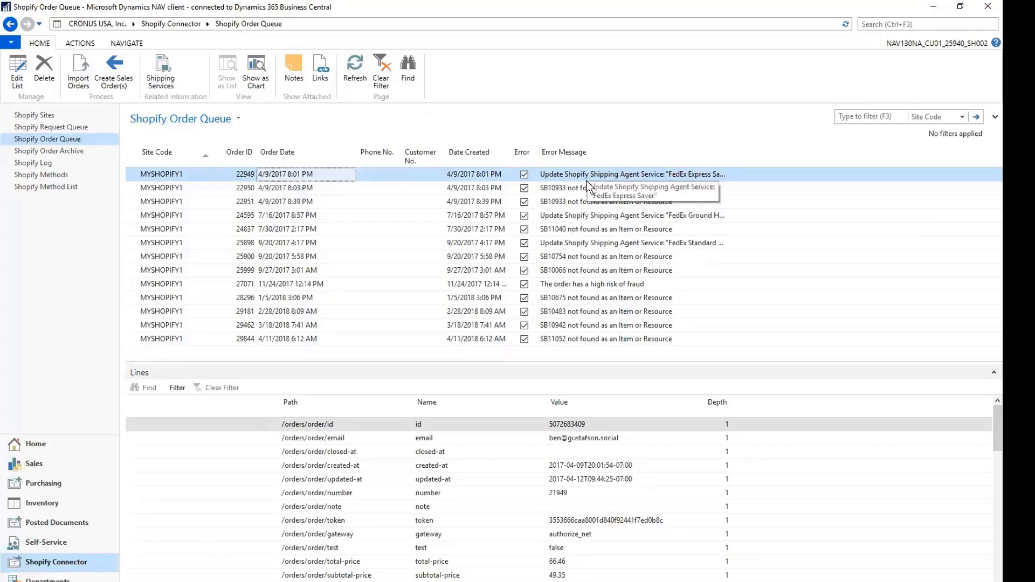
pyautogui.click(27, 151)
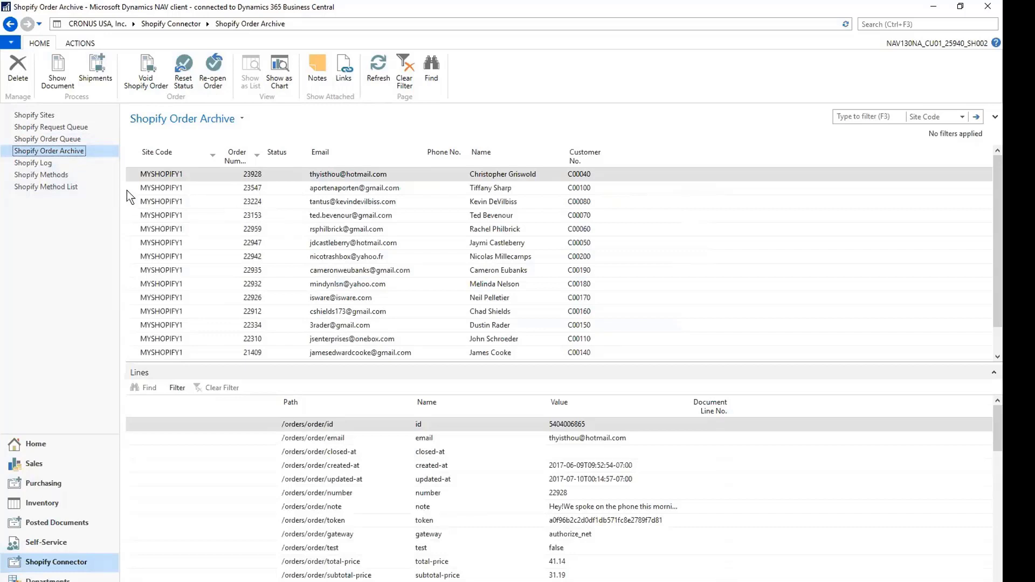
pyautogui.click(25, 162)
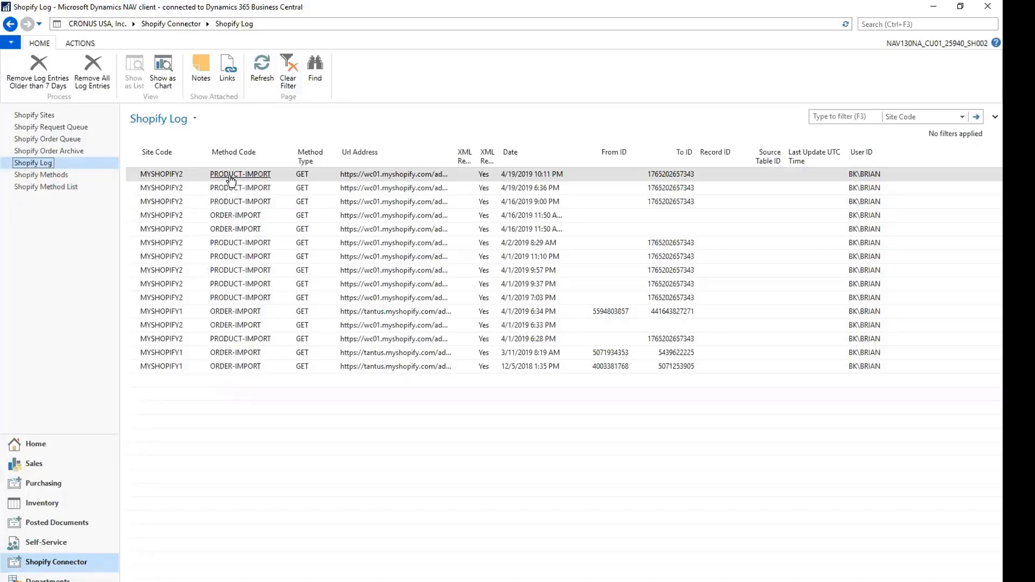
# Open the Shopify Methods page and review the tracking number, product quantity, product import and add-fulfillment methods
pyautogui.click(20, 175)
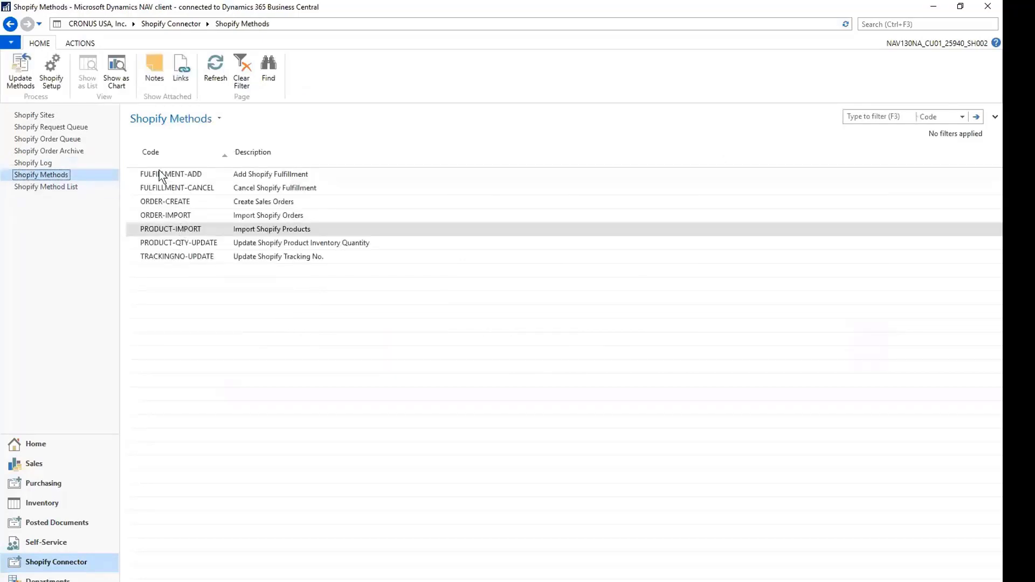
pyautogui.click(150, 256)
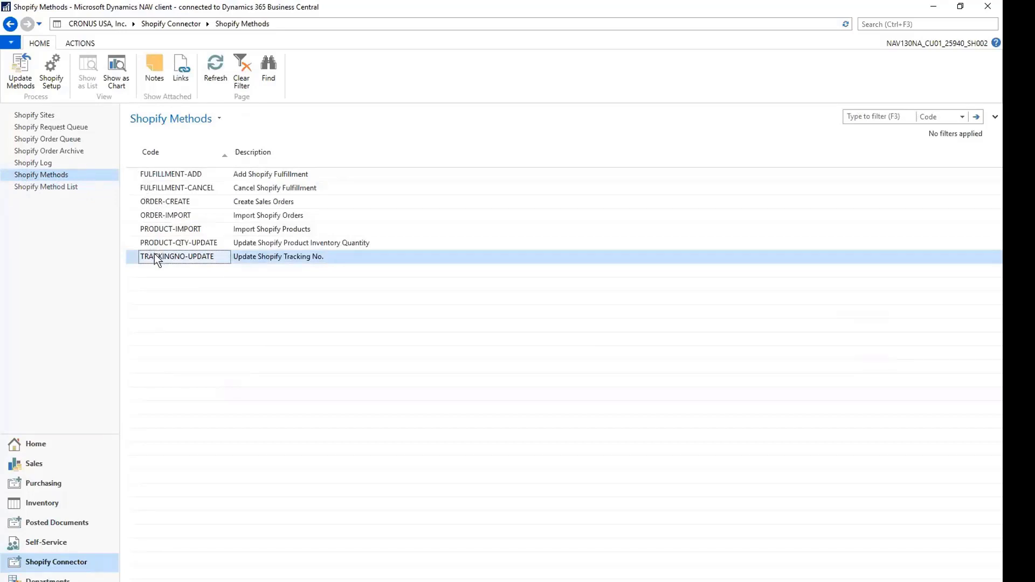
pyautogui.click(147, 243)
pyautogui.click(143, 227)
pyautogui.click(142, 175)
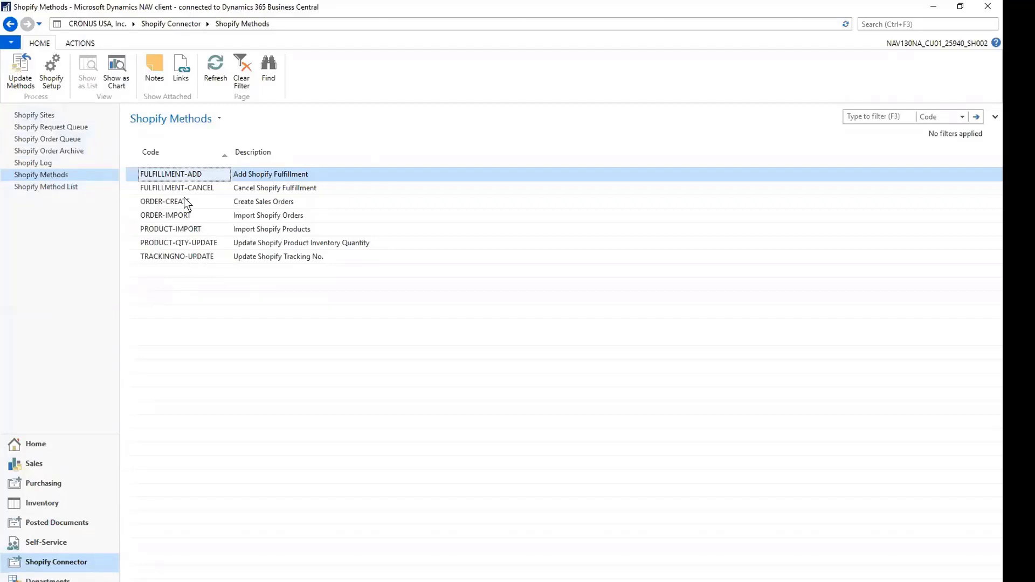
# Open the Shopify Method List and examine the per-site entries for FULFILLMENT-CANCEL, ORDER-IMPORT and FULFILLMENT-ADD
pyautogui.click(33, 187)
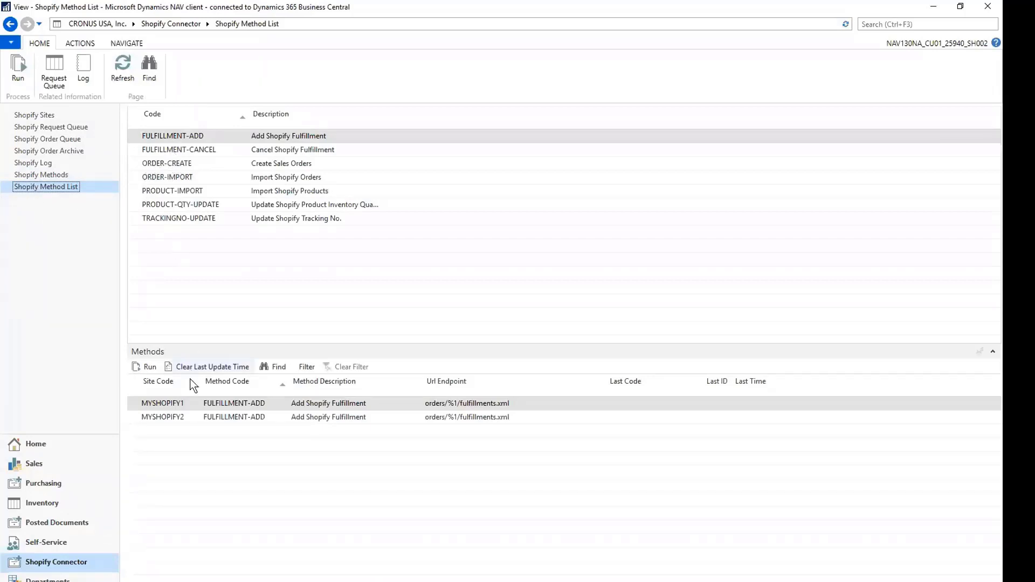
pyautogui.click(167, 153)
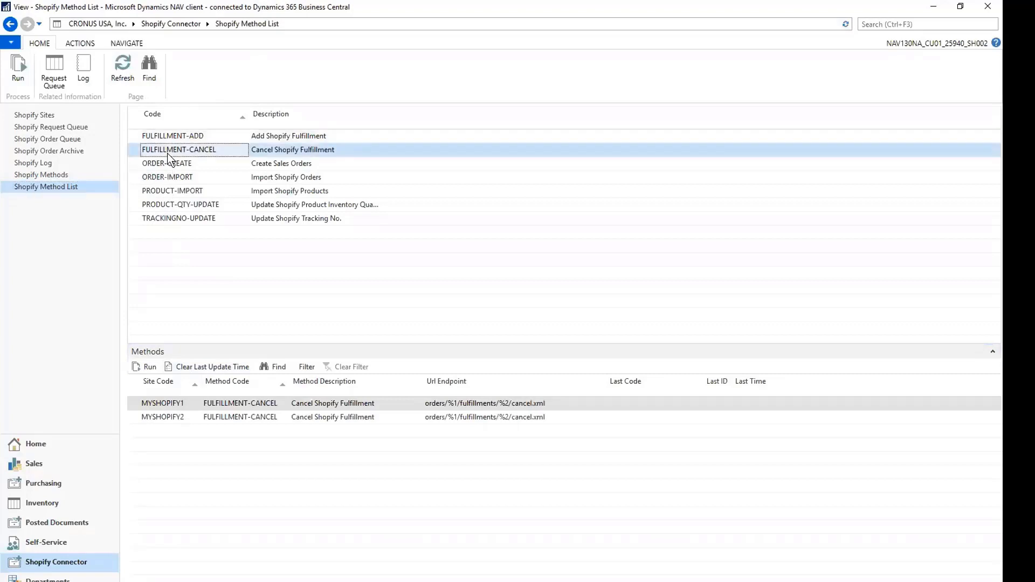
pyautogui.click(160, 180)
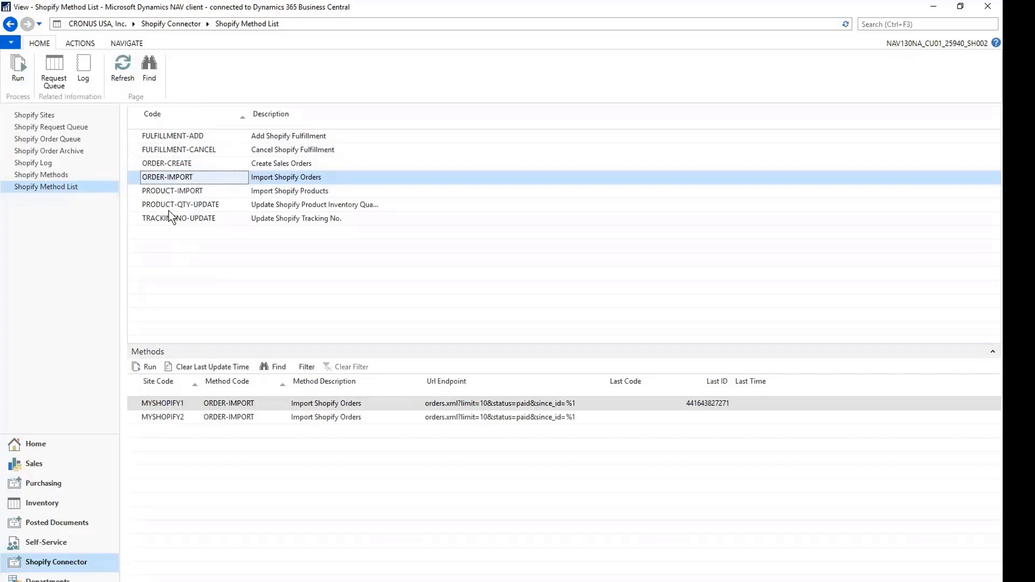
pyautogui.click(164, 138)
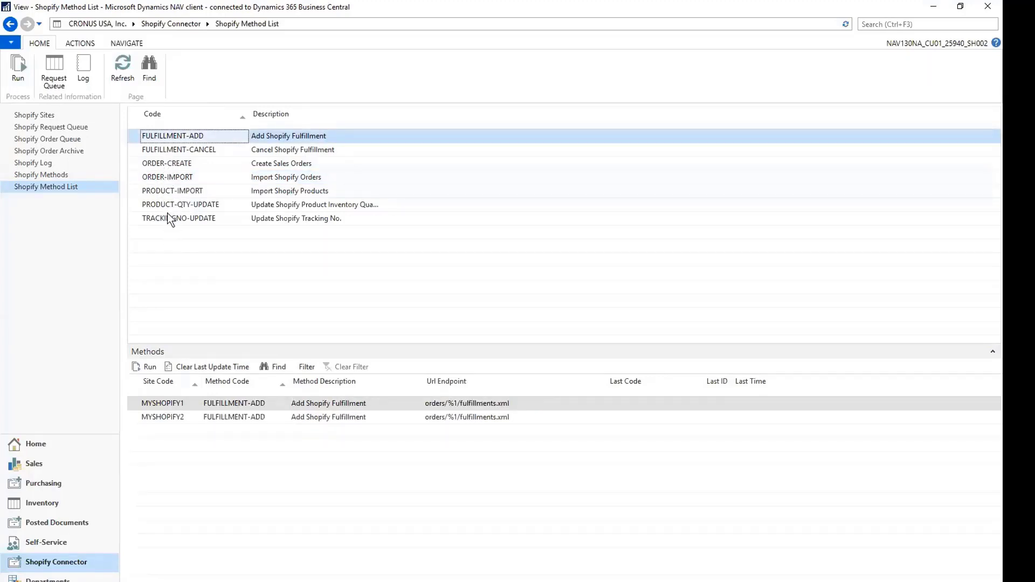
# Open the MYSHOPIFY2 site card for editing and review its customer and sales order number series
pyautogui.click(30, 116)
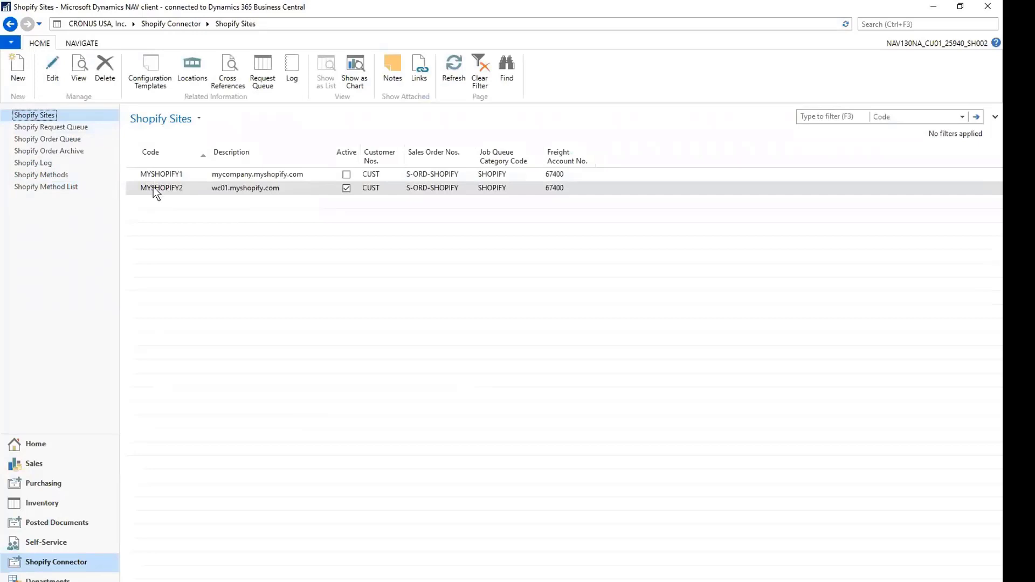
pyautogui.click(50, 66)
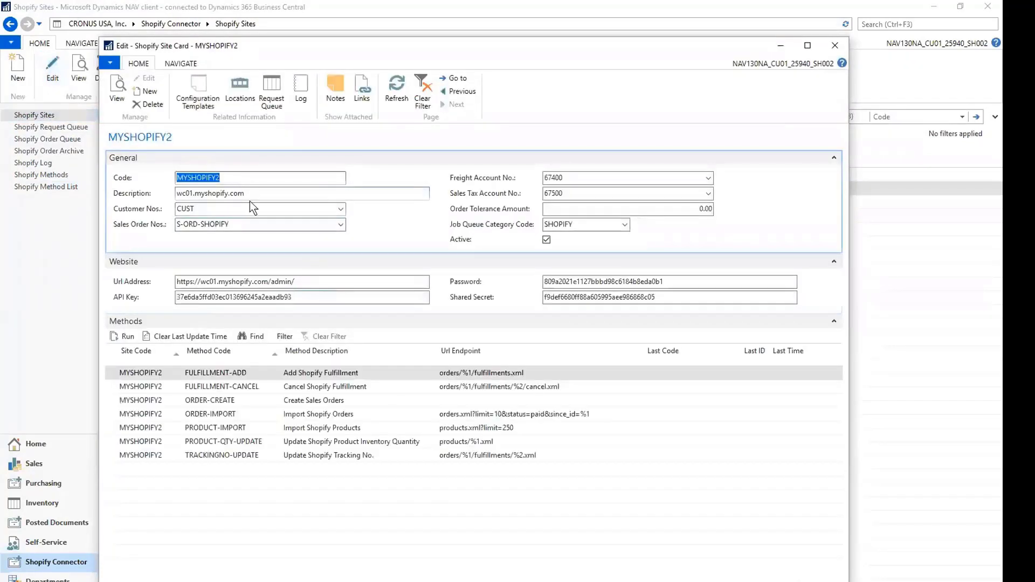
pyautogui.click(201, 209)
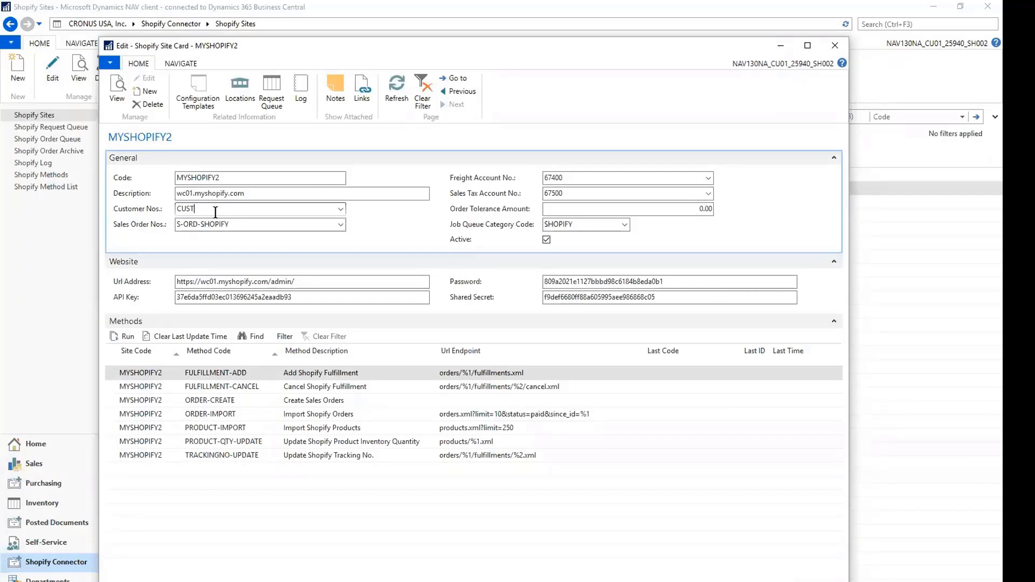
pyautogui.click(247, 226)
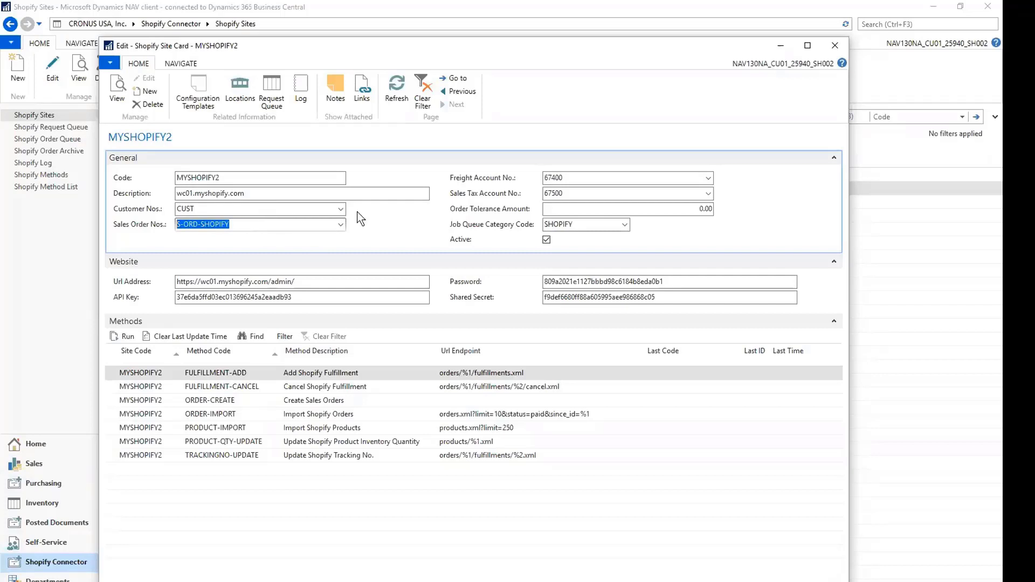
# Examine the site's freight and sales tax accounts, order tolerance amount, job queue category and Active setting, leaving the site active
pyautogui.click(575, 194)
pyautogui.click(577, 176)
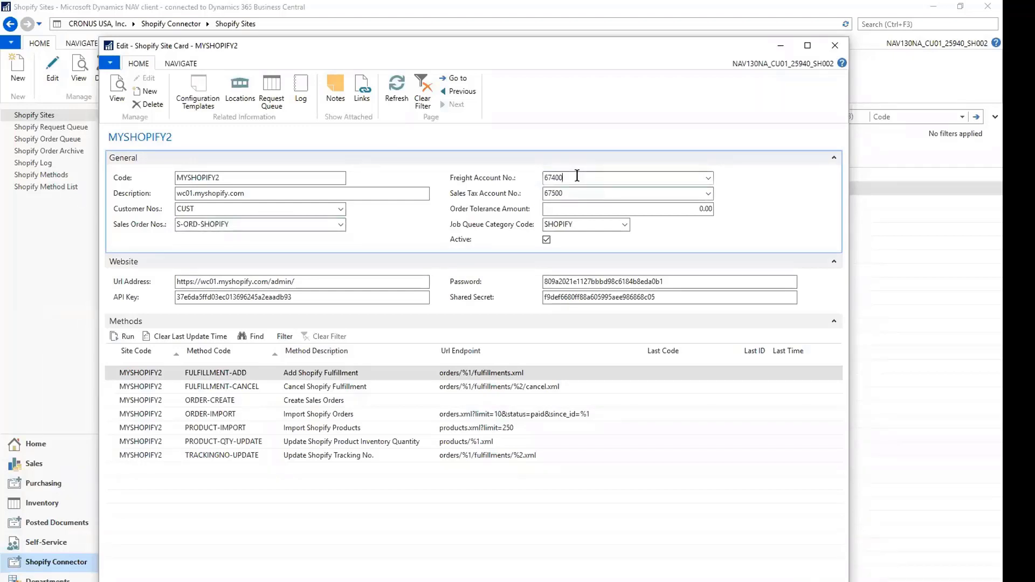
pyautogui.doubleClick(577, 176)
pyautogui.click(580, 194)
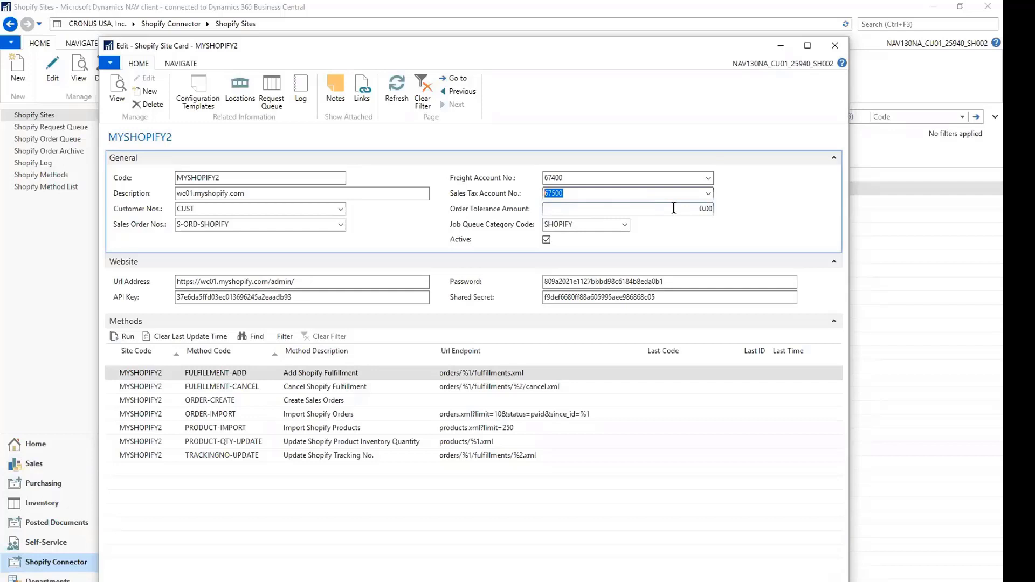
pyautogui.press('Tab')
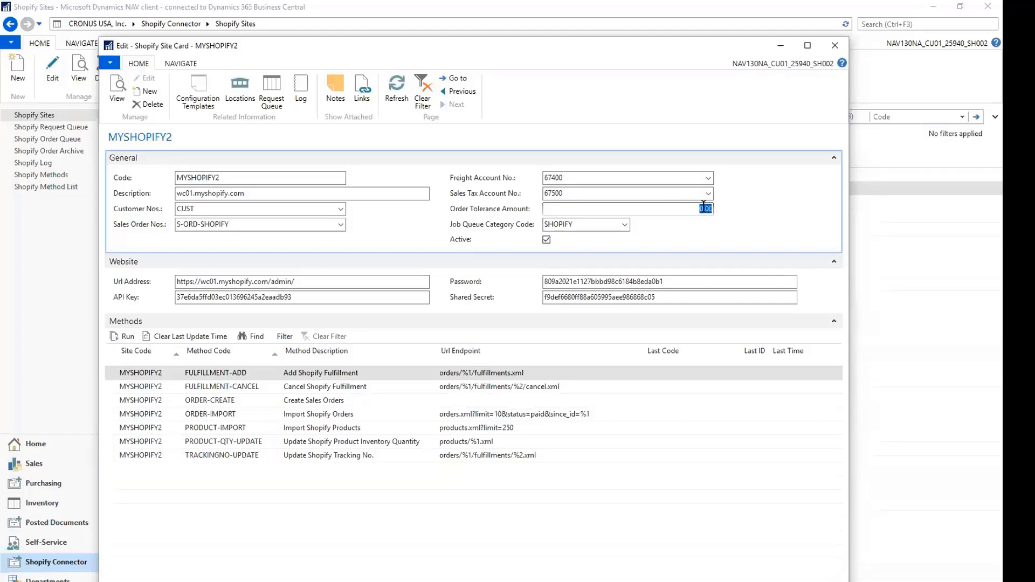
pyautogui.click(587, 226)
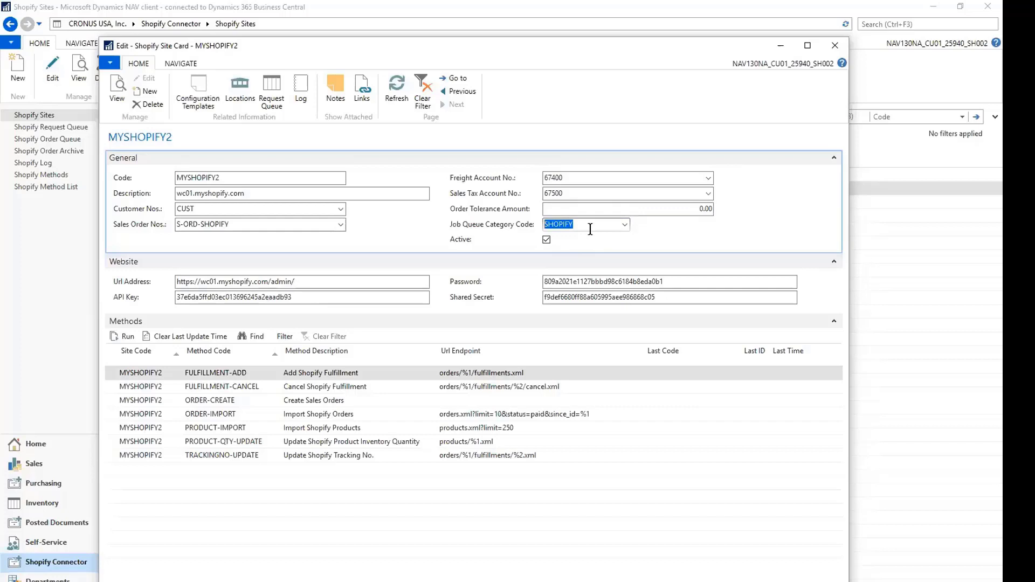
pyautogui.click(547, 239)
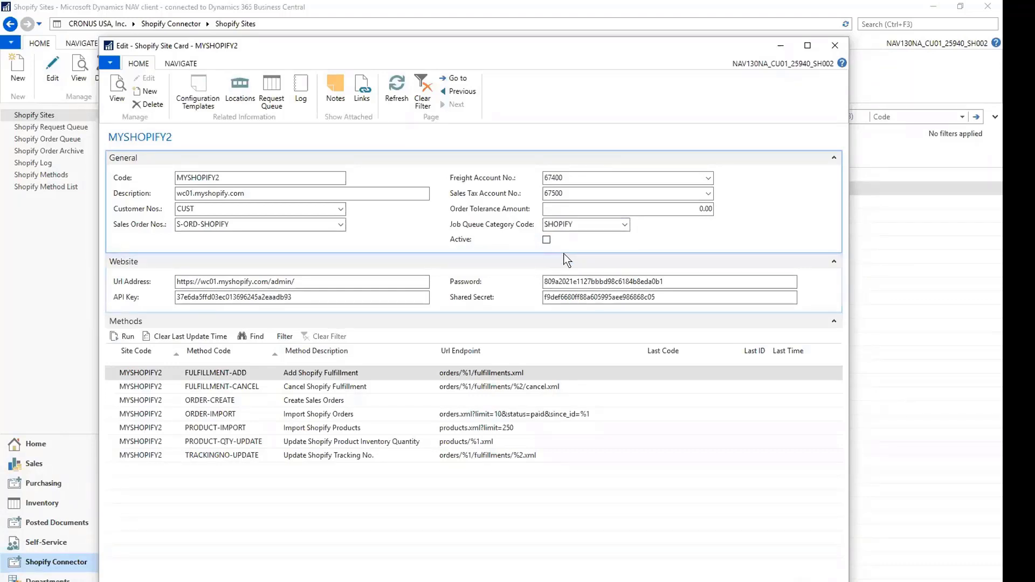
pyautogui.click(568, 245)
# Examine the site's FULFILLMENT-CANCEL, ORDER-IMPORT and ORDER-CREATE methods, including the URL endpoint for cancelling fulfillments
pyautogui.click(171, 388)
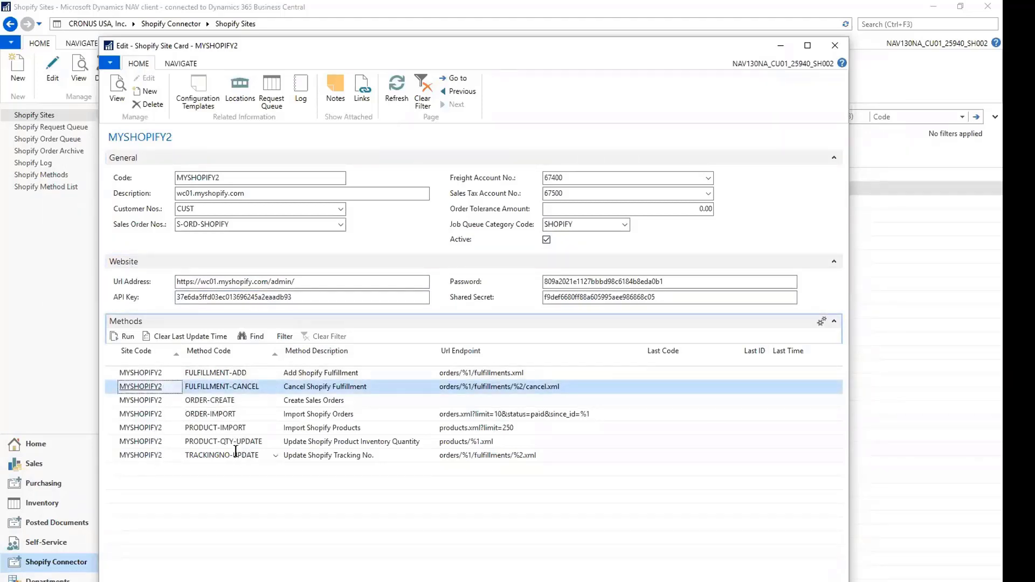
pyautogui.click(240, 413)
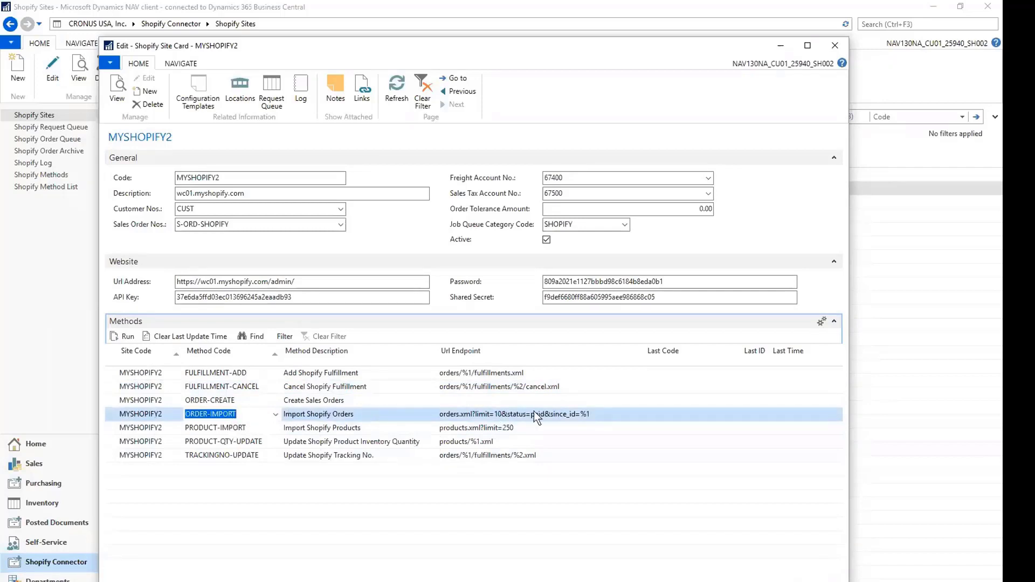
pyautogui.click(536, 386)
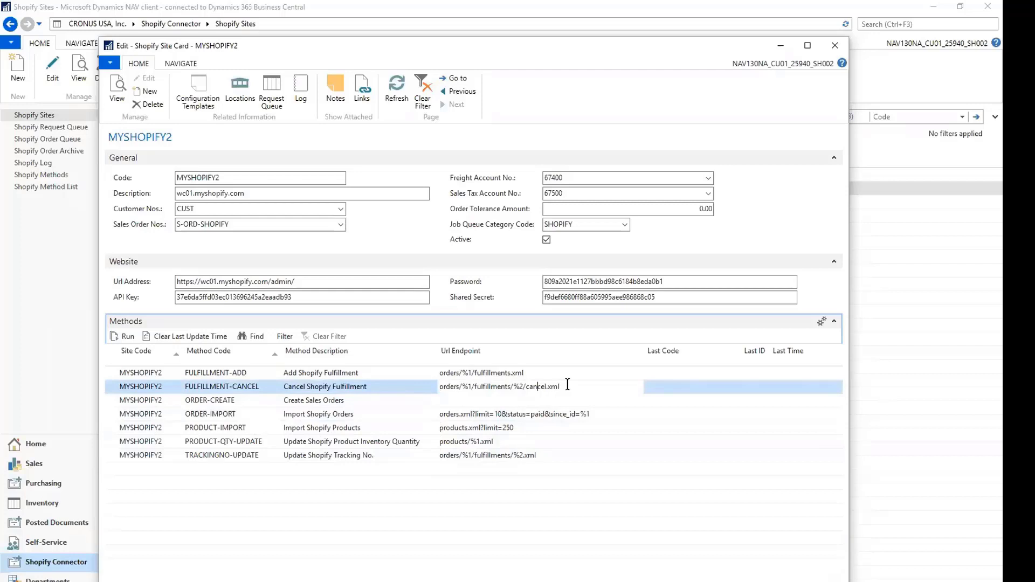
pyautogui.doubleClick(558, 384)
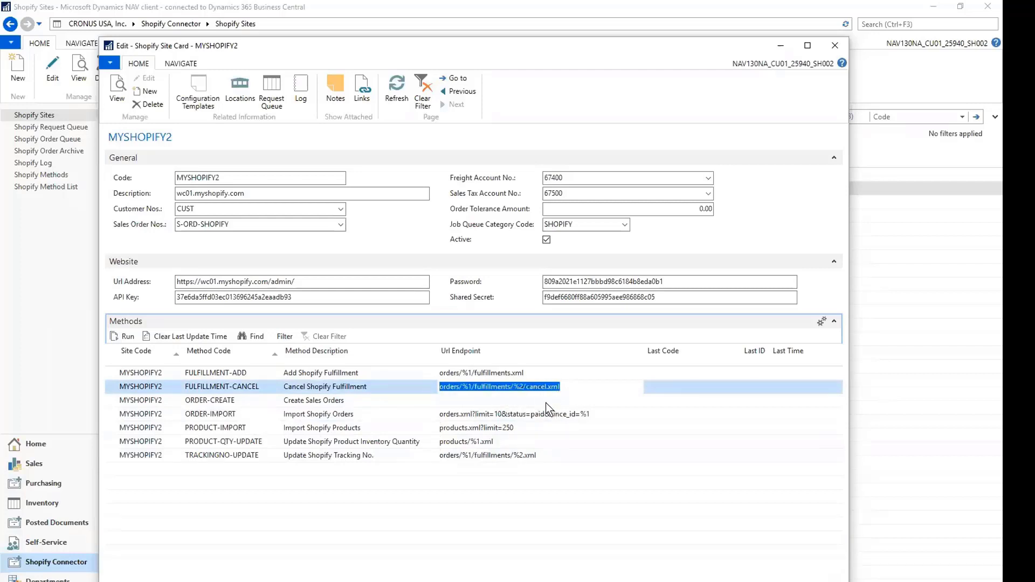
pyautogui.click(519, 399)
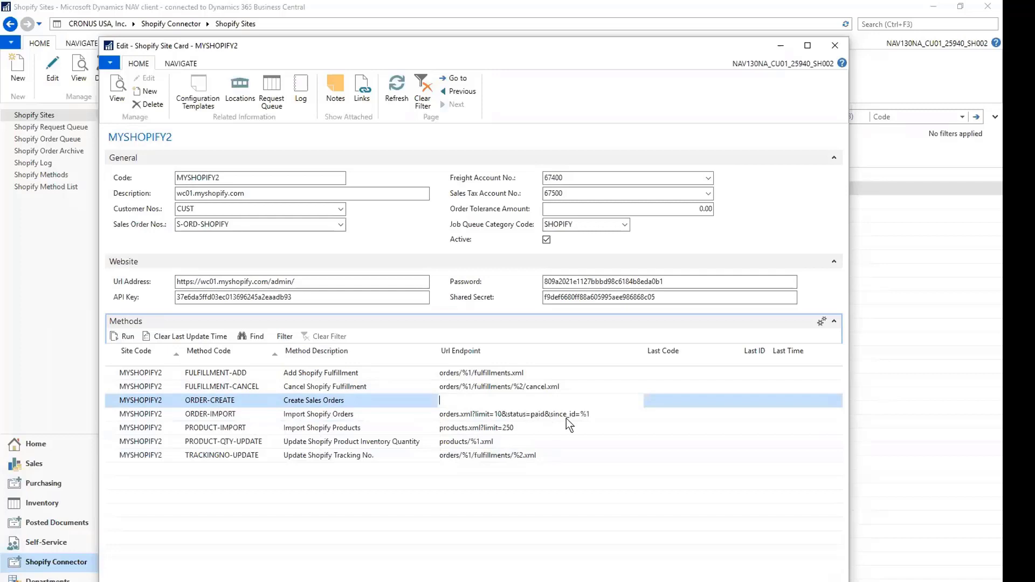
# Examine the ORDER-IMPORT endpoint's limit and status parameters, and the URL endpoints of the product and tracking number methods
pyautogui.click(605, 414)
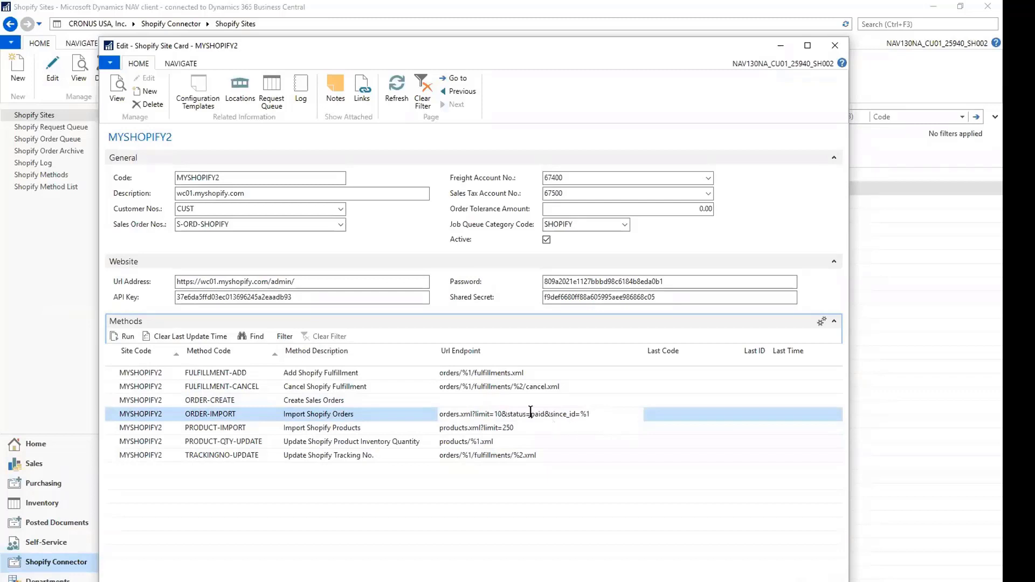
pyautogui.click(495, 414)
pyautogui.click(535, 413)
pyautogui.click(524, 428)
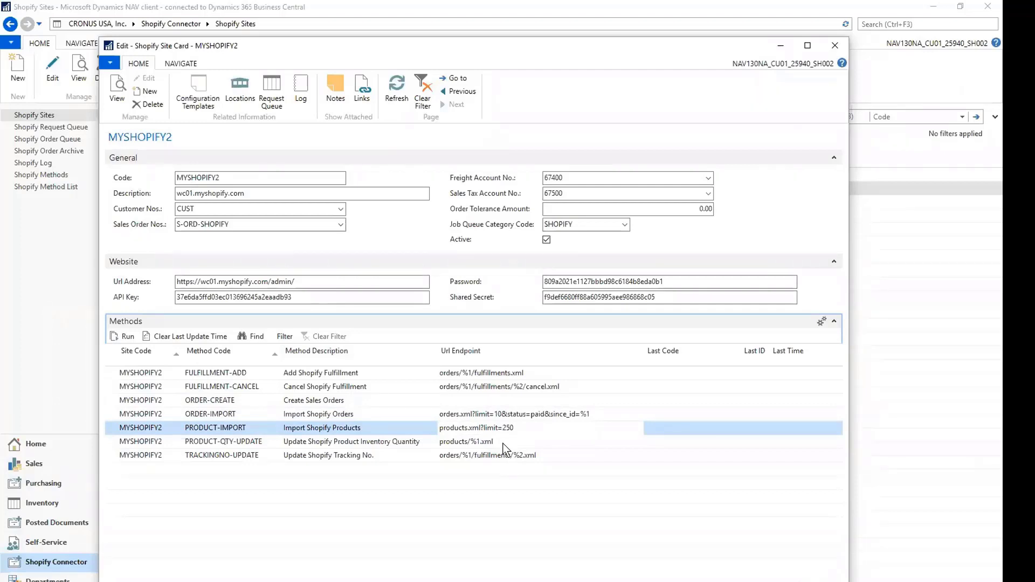
pyautogui.press('Down')
pyautogui.press('Down')
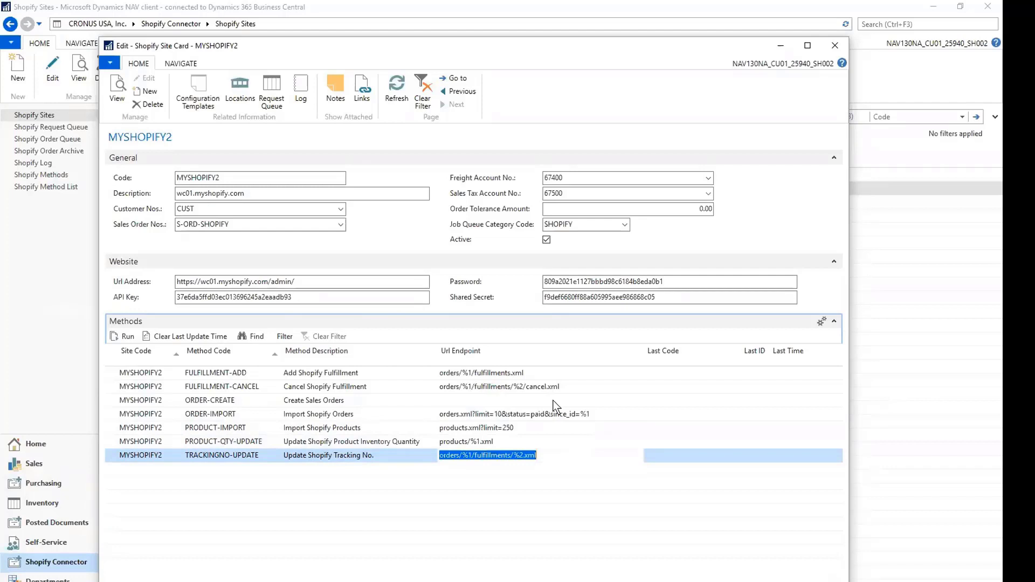
# Compare the FULFILLMENT-ADD method's URL endpoint with that of TRACKINGNO-UPDATE on the site card
pyautogui.click(536, 372)
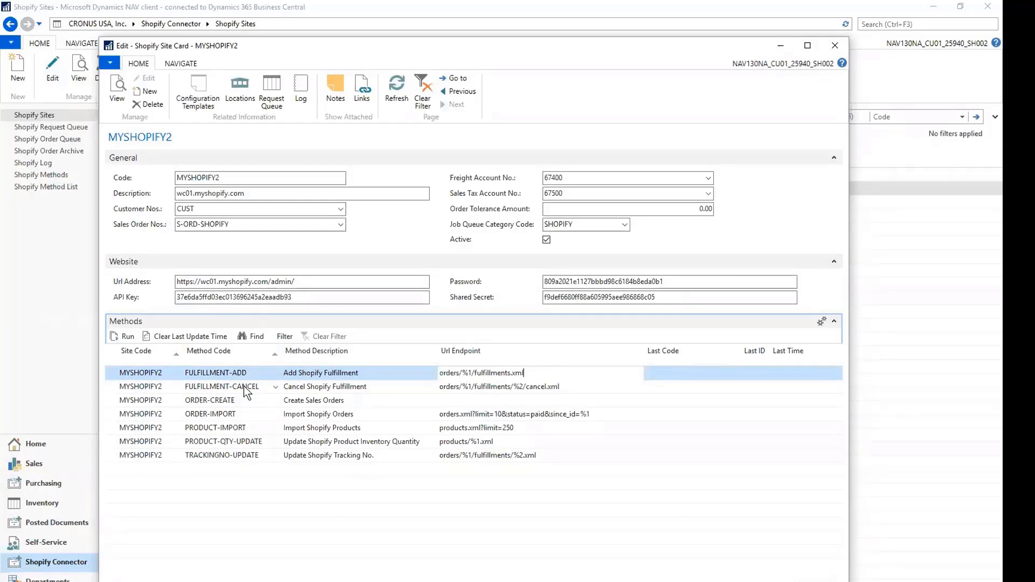
pyautogui.click(258, 455)
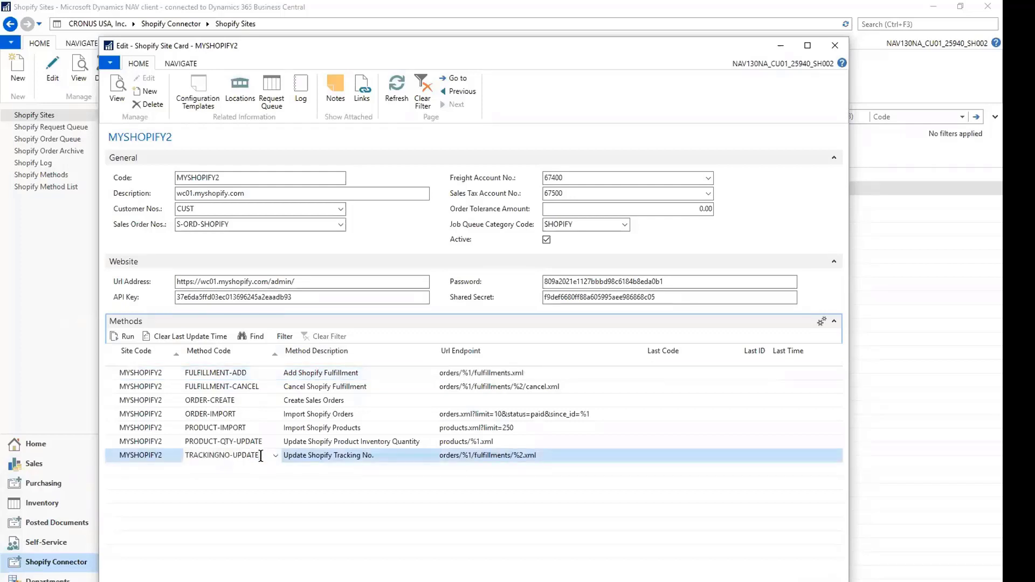
pyautogui.click(464, 454)
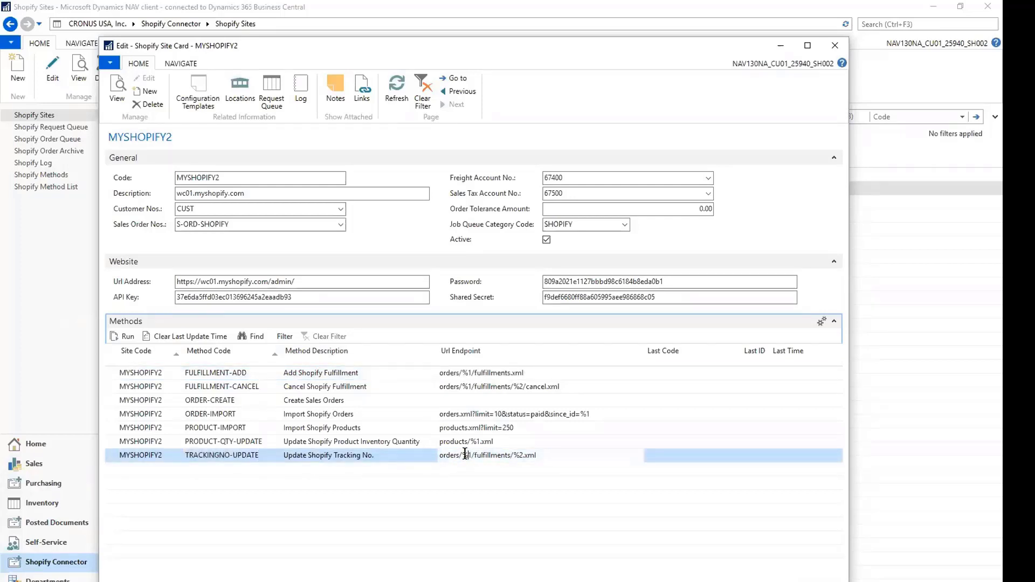
# View the MYSHOPIFY2 site's configuration templates for customers, sales headers and sales lines, and close the list
pyautogui.click(203, 89)
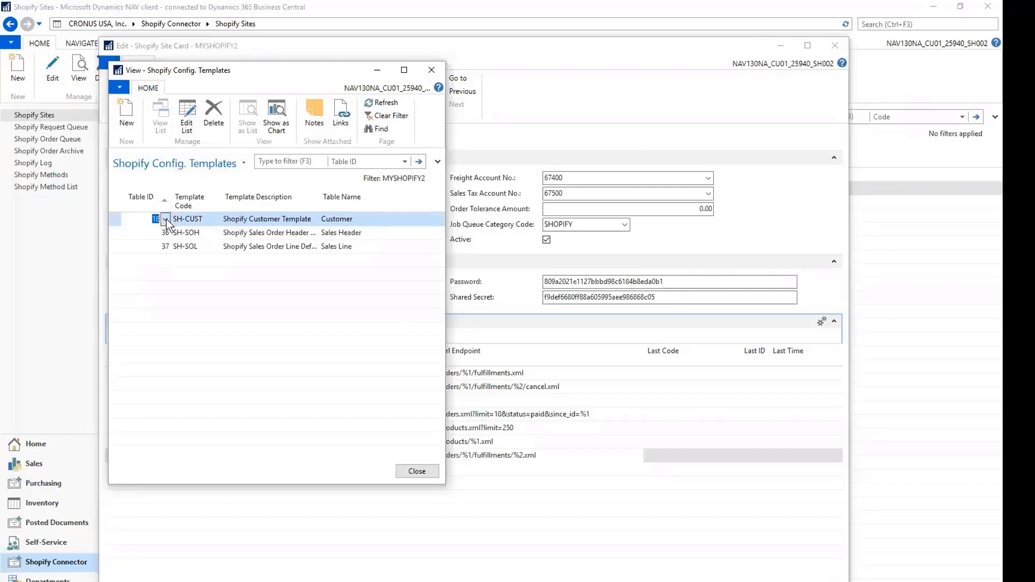
pyautogui.press('Escape')
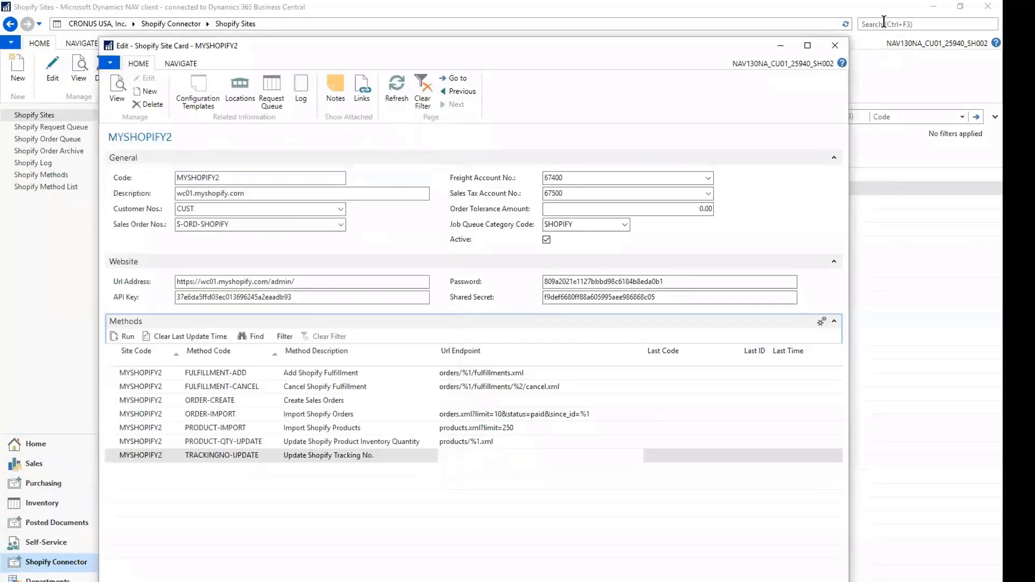
# Search for "configurat", open the RapidStart Services Configuration Templates list and widen its Code column
pyautogui.click(884, 24)
pyautogui.write('con')
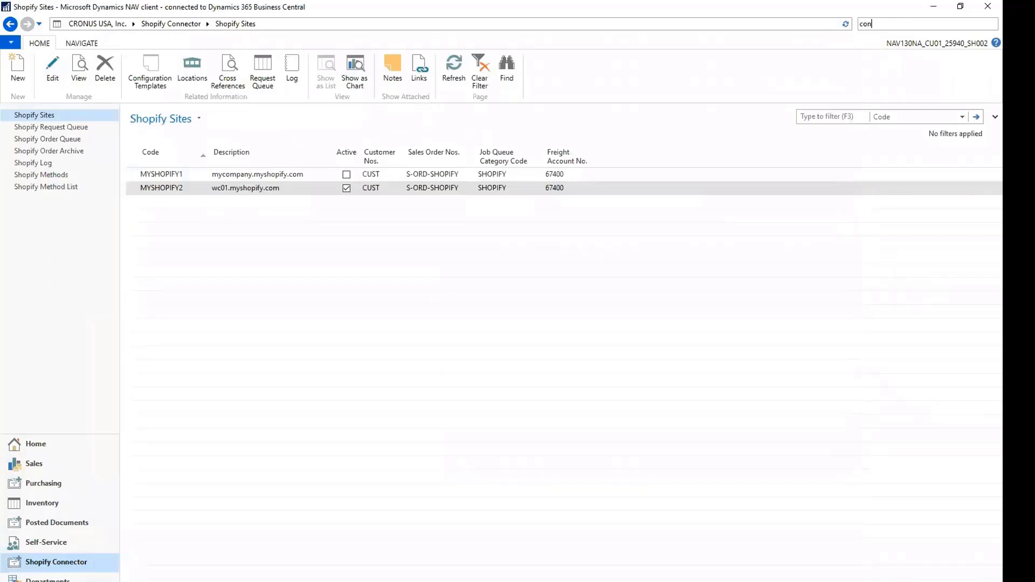
pyautogui.write('figurat')
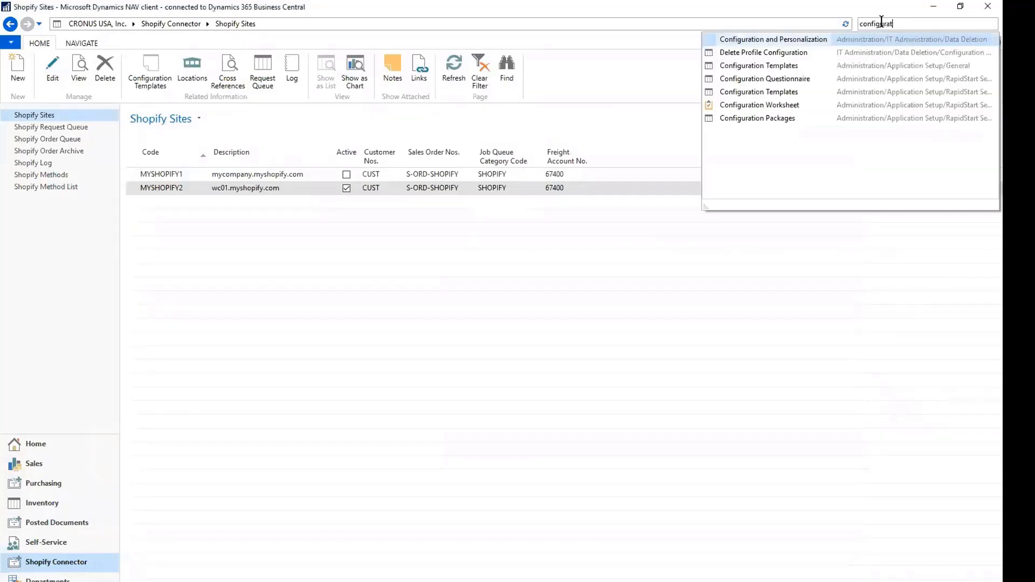
pyautogui.click(759, 91)
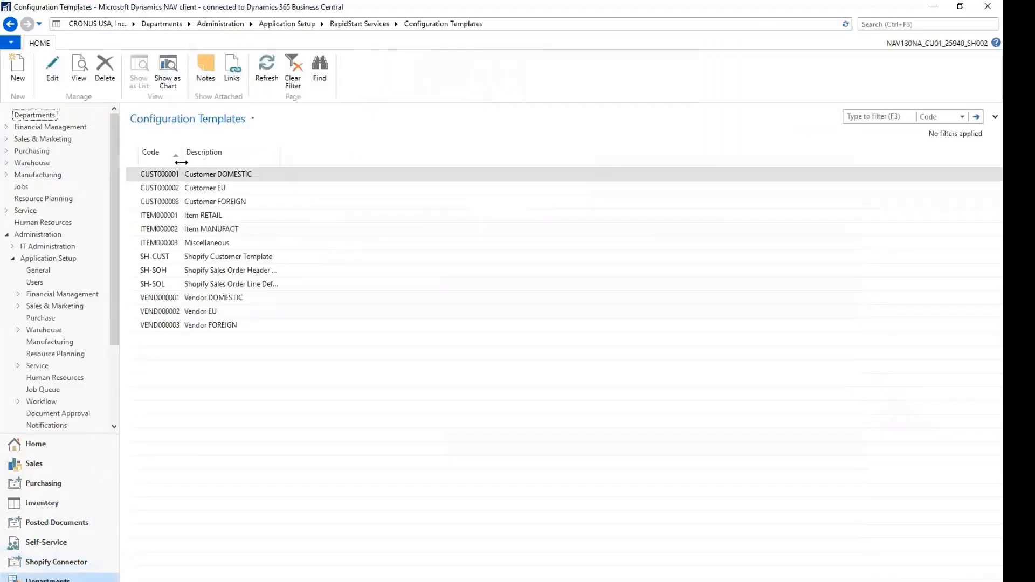
pyautogui.moveTo(202, 163); pyautogui.dragTo(203, 163)
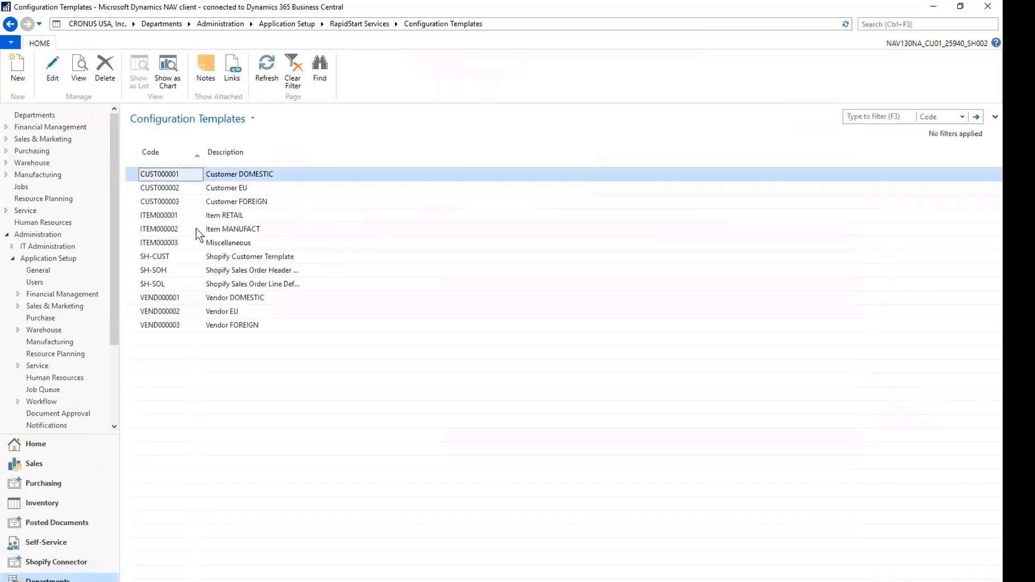
# Open the SH-CUST Shopify Customer Template, examine the default value of its Customer Posting Group line, and close the template
pyautogui.click(159, 188)
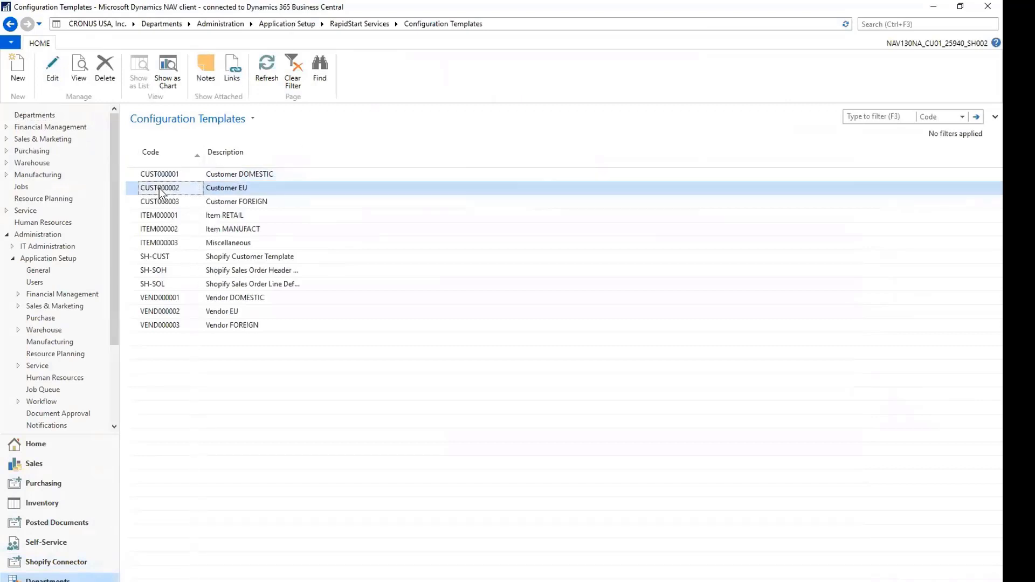
pyautogui.click(165, 257)
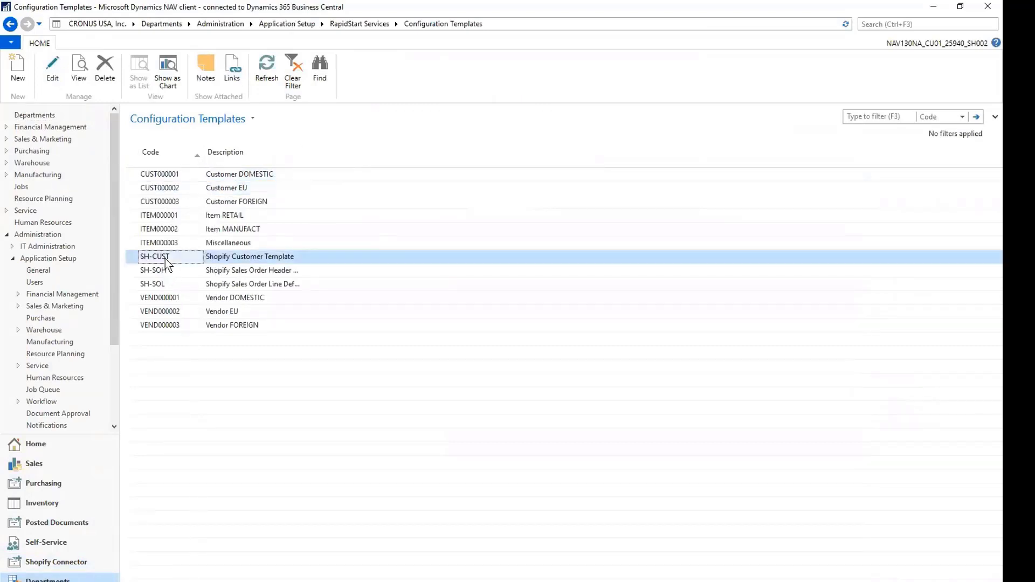
pyautogui.click(51, 69)
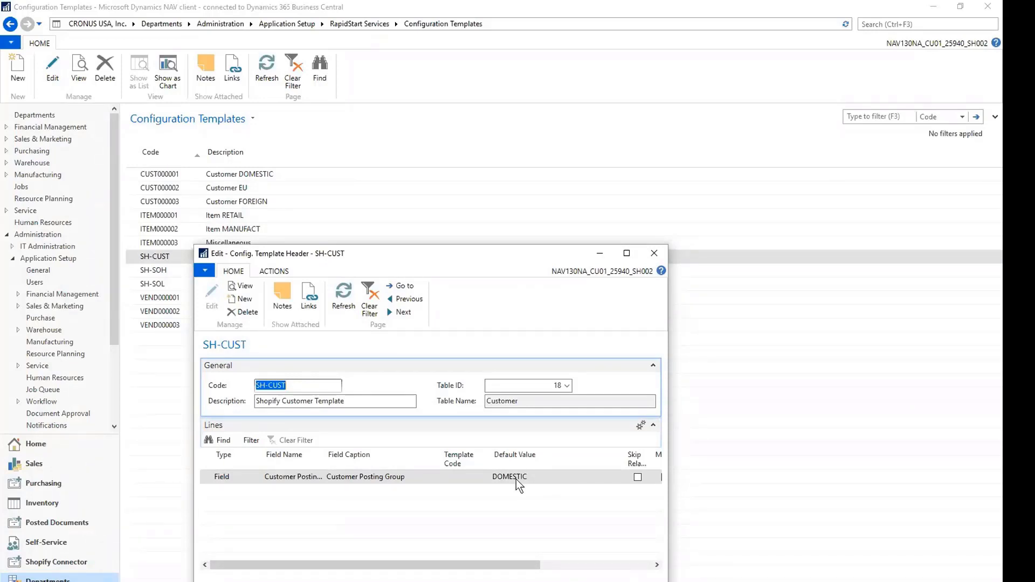
pyautogui.click(534, 477)
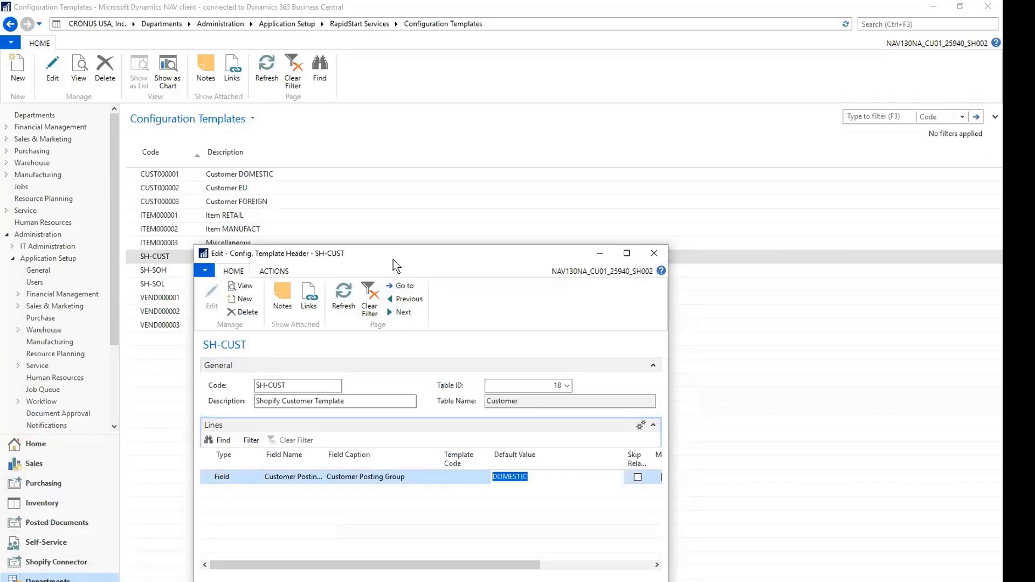
pyautogui.moveTo(393, 260); pyautogui.dragTo(441, 161)
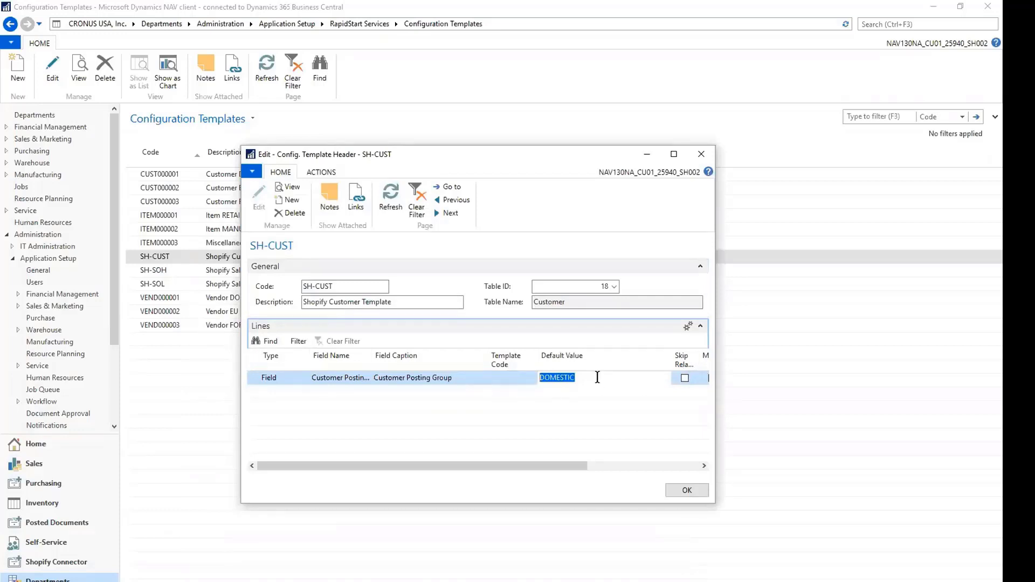
pyautogui.press('Escape')
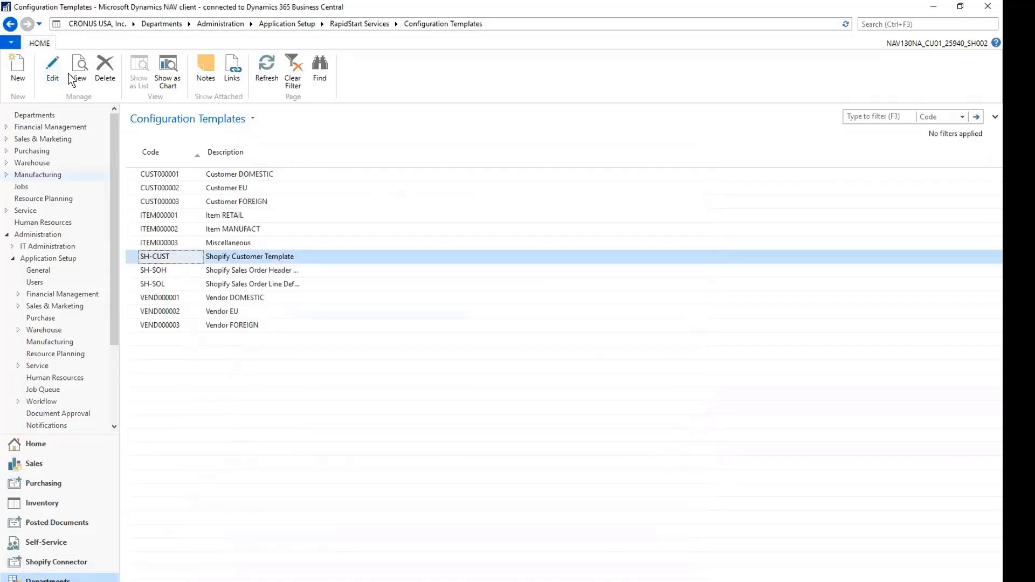
# Return to the Shopify Sites list, switch back to the MYSHOPIFY2 site card and examine its Sales Order Nos. field
pyautogui.click(10, 24)
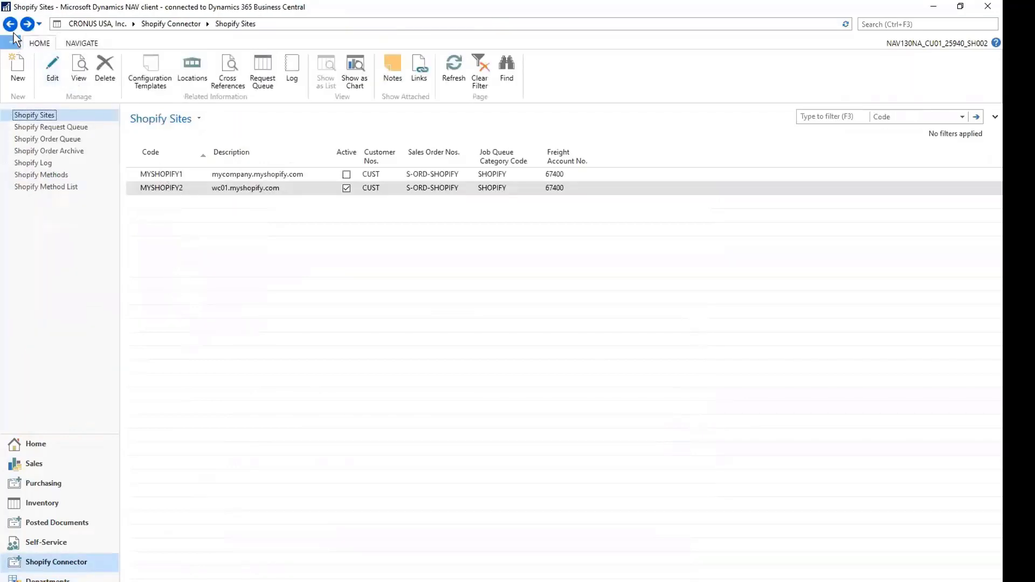
pyautogui.hotkey('alt', 'Tab')
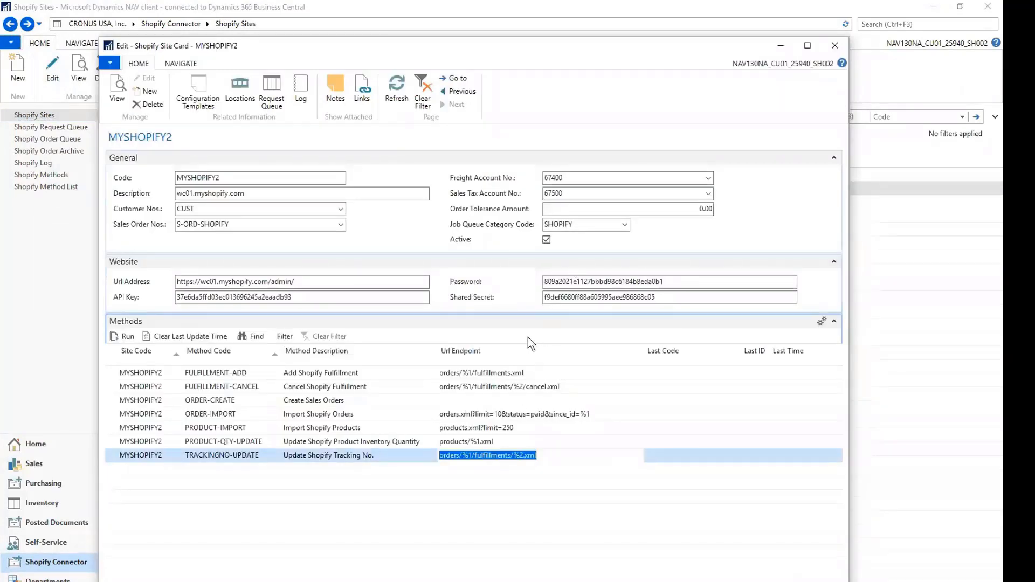
pyautogui.click(240, 223)
pyautogui.moveTo(231, 224); pyautogui.dragTo(168, 224)
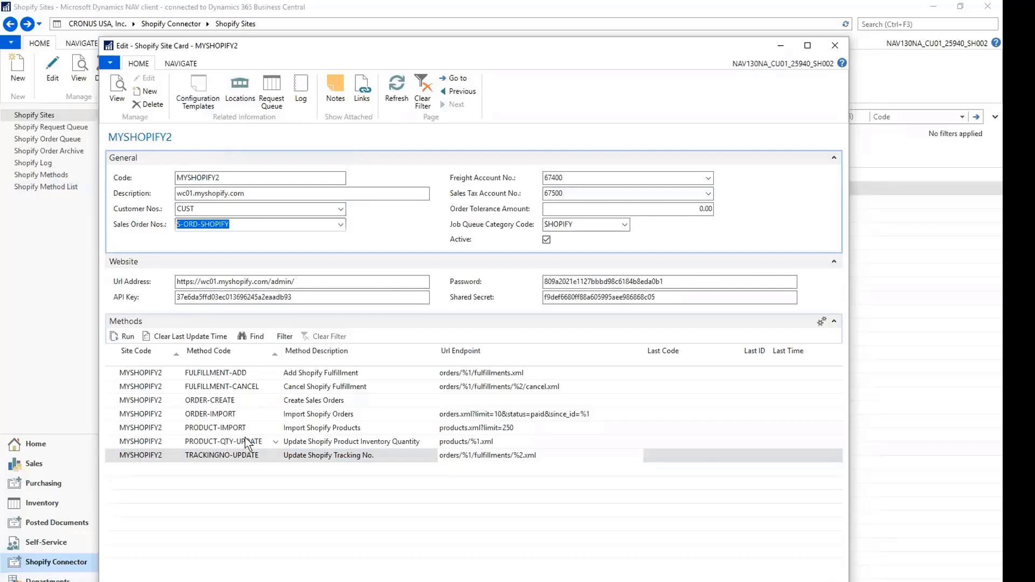
# Add the BLUE warehouse to the MYSHOPIFY2 site's Shopify Locations and close the locations list
pyautogui.click(240, 89)
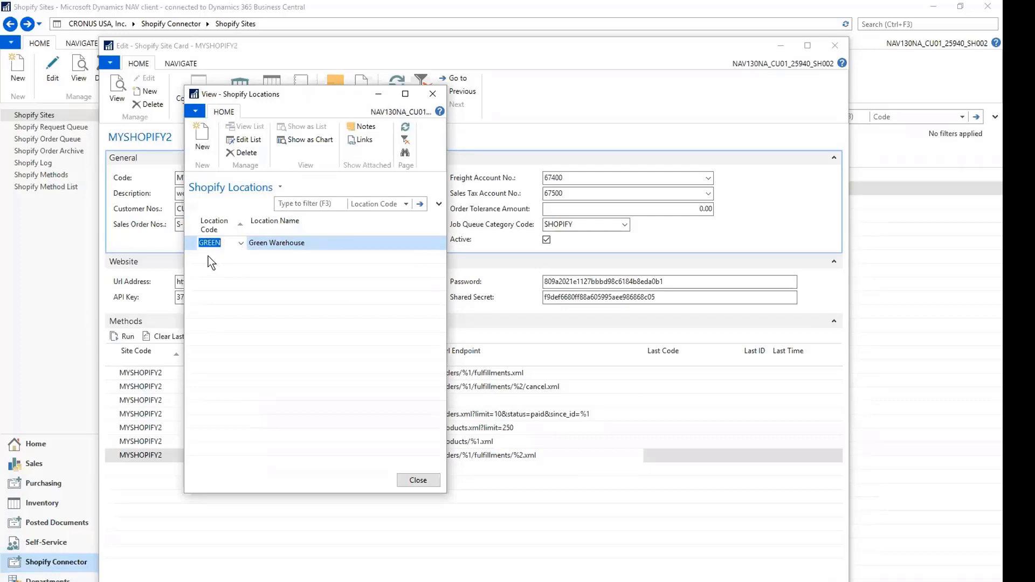
pyautogui.click(203, 139)
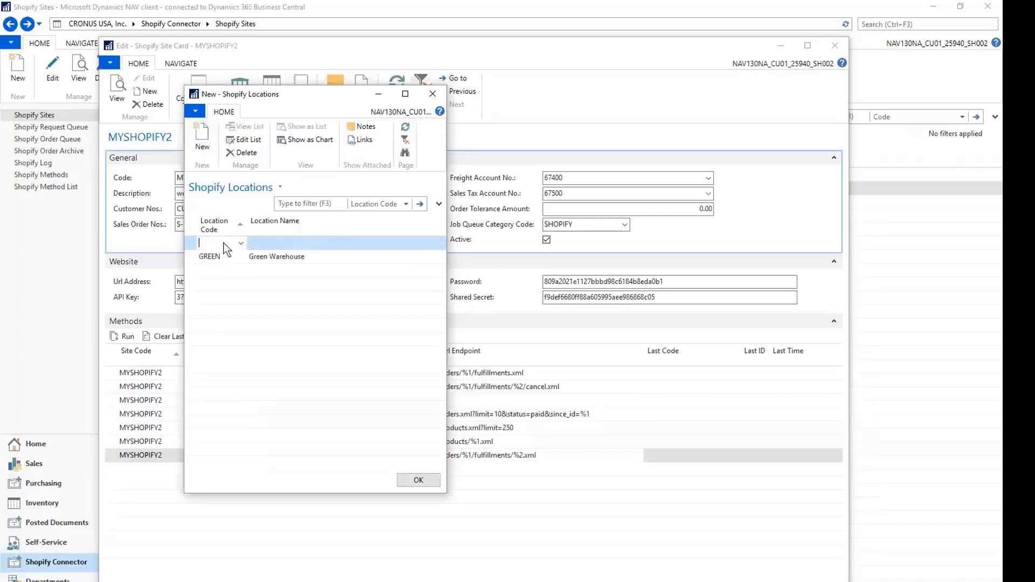
pyautogui.click(241, 244)
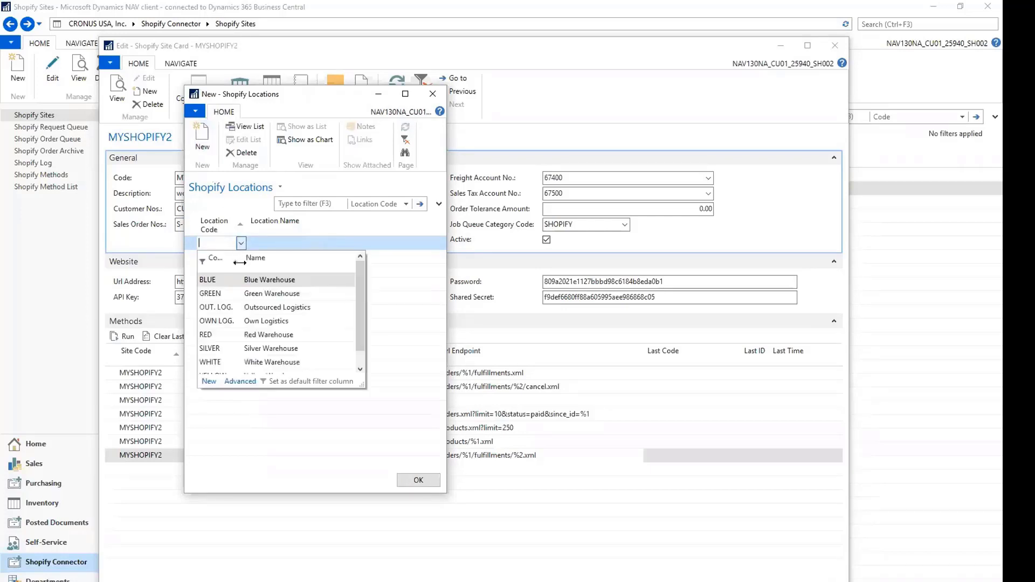
pyautogui.click(211, 280)
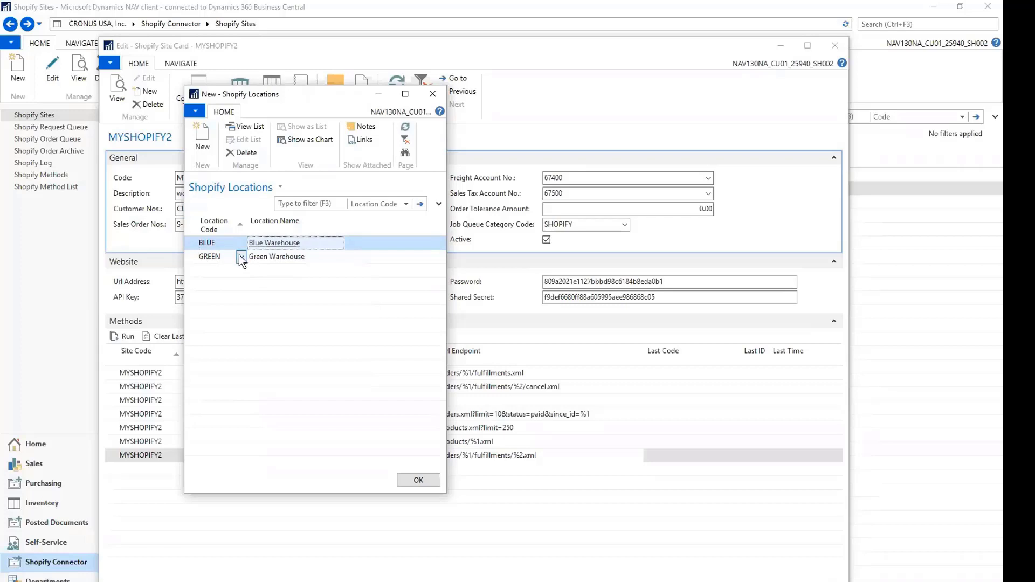
pyautogui.press('Escape')
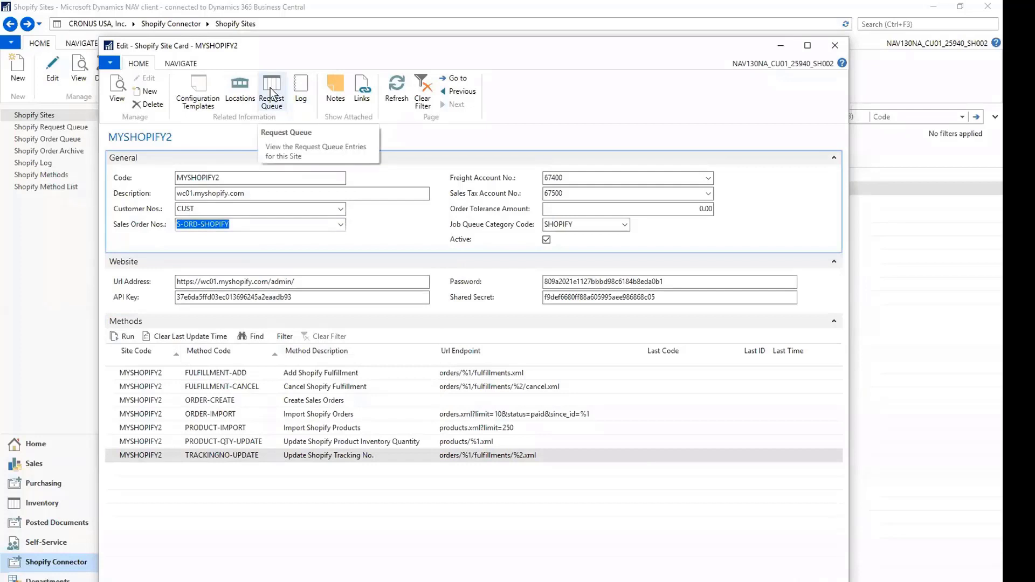
# View the MYSHOPIFY2 site's request queue and its log of XML responses, closing both lists and the site card
pyautogui.click(272, 91)
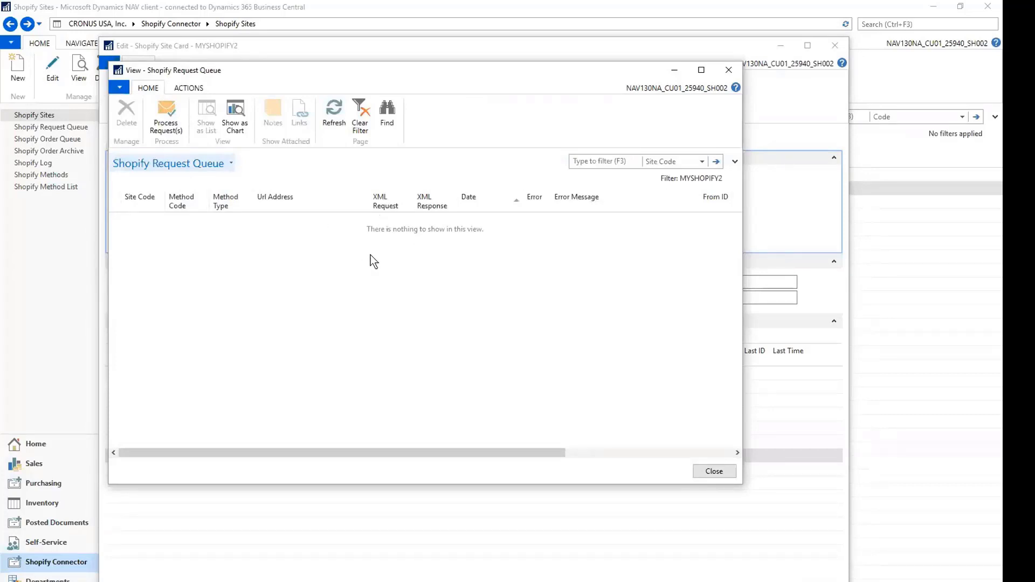
pyautogui.press('Escape')
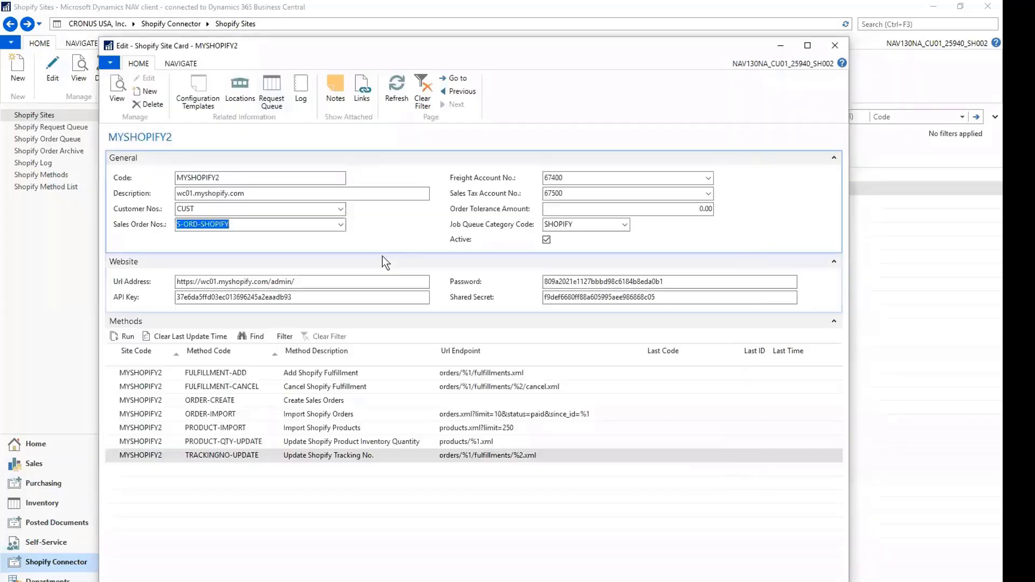
pyautogui.click(300, 95)
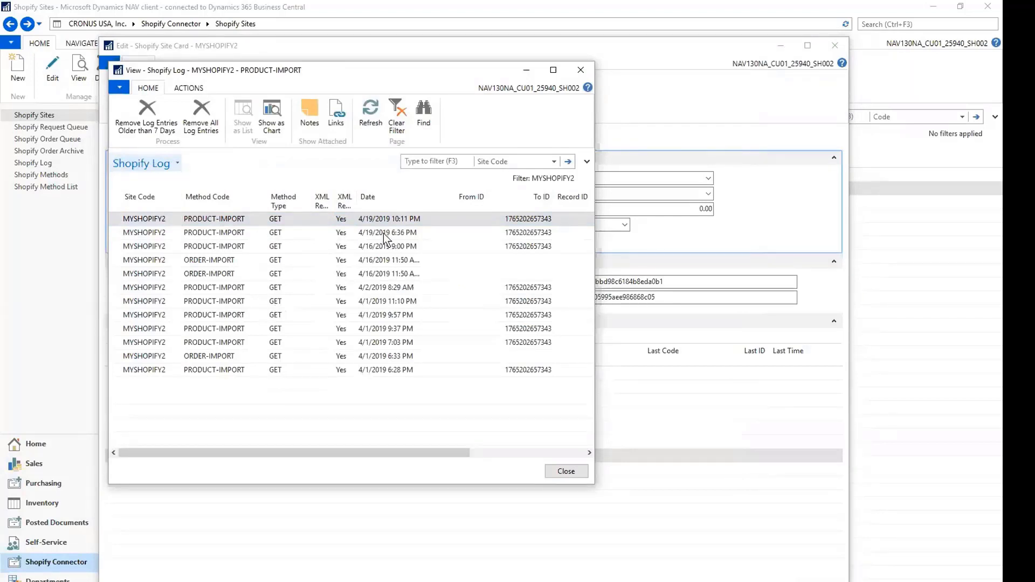
pyautogui.click(341, 219)
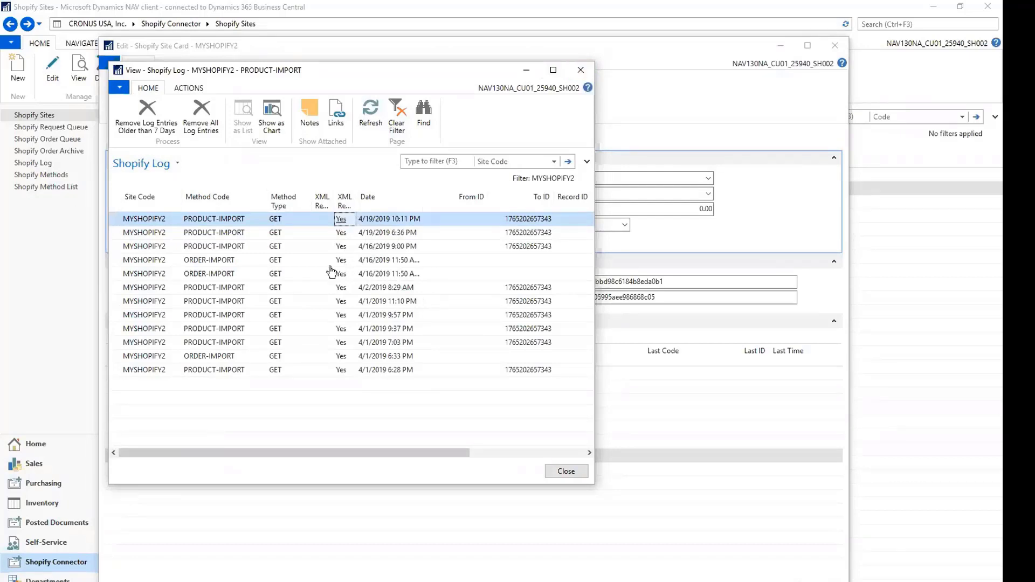
pyautogui.click(588, 70)
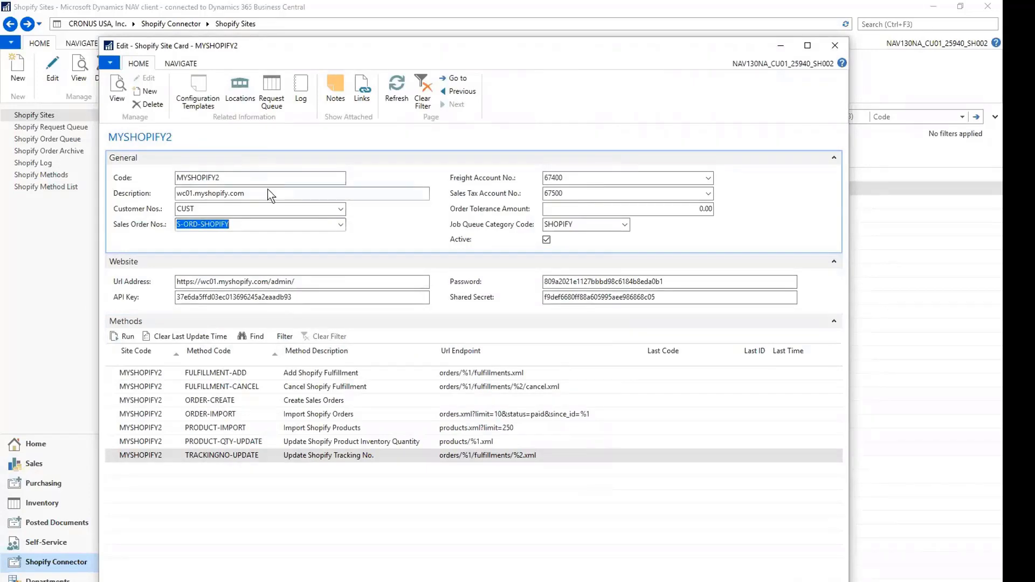
pyautogui.press('Escape')
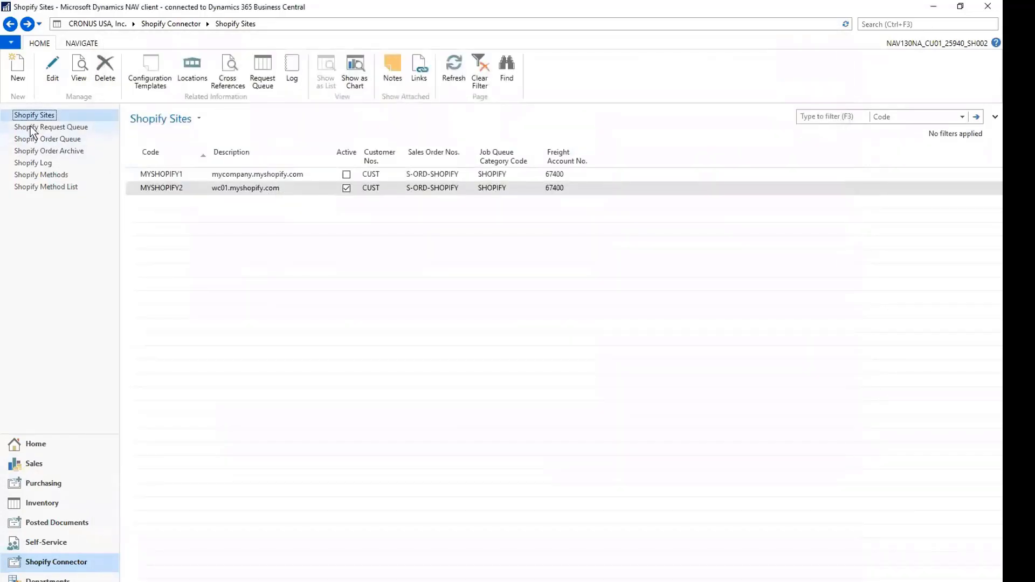
# Open the Shopify Order Queue and examine the imported lines and error messages of its first three orders
pyautogui.click(26, 139)
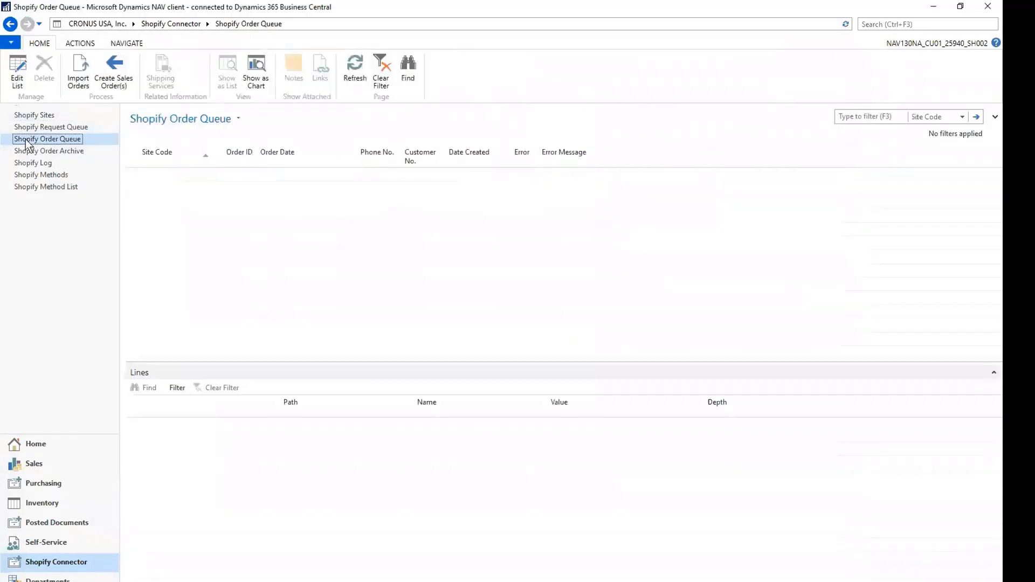
pyautogui.click(309, 189)
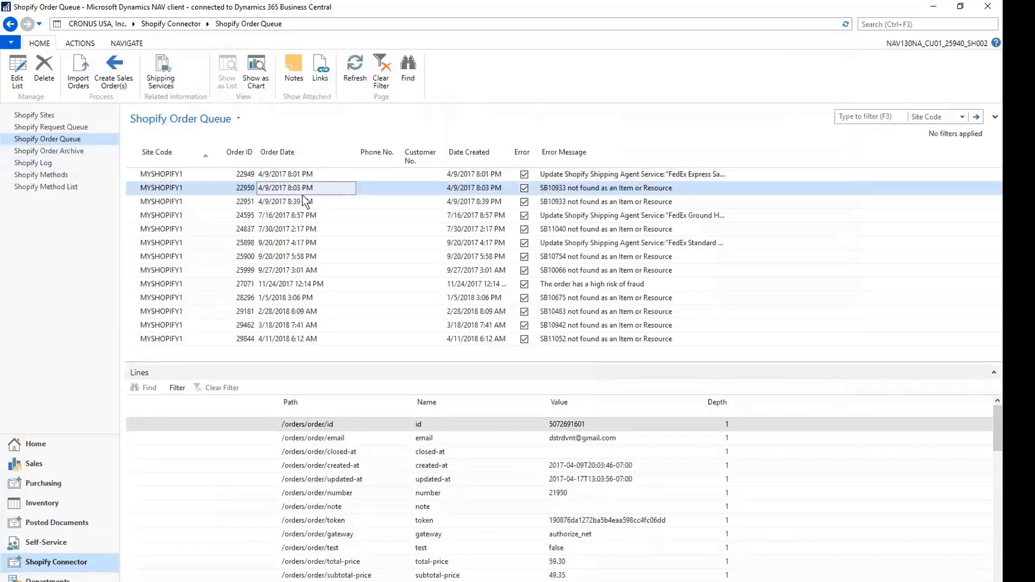
pyautogui.click(307, 174)
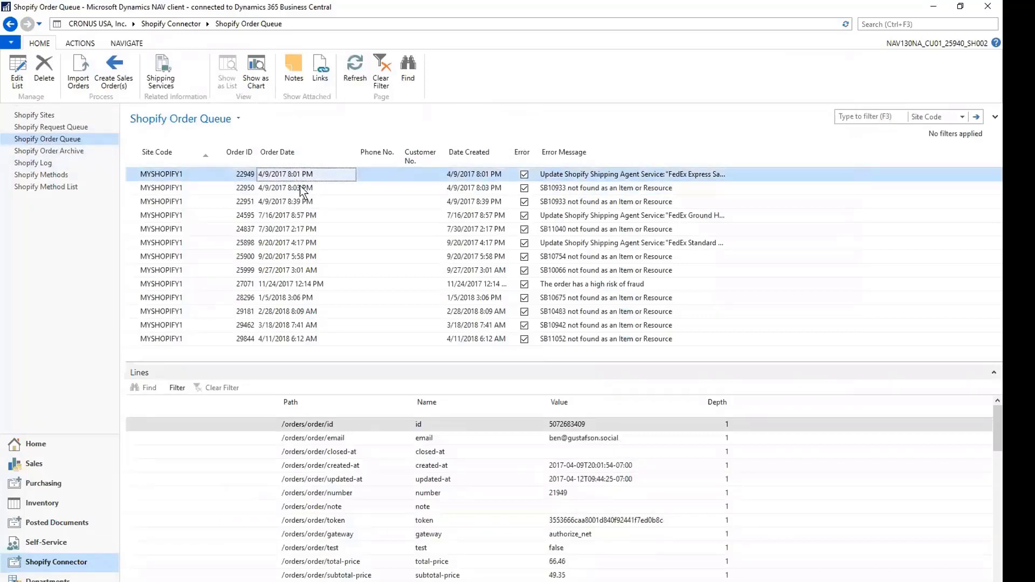
pyautogui.press('Down')
pyautogui.press('Down')
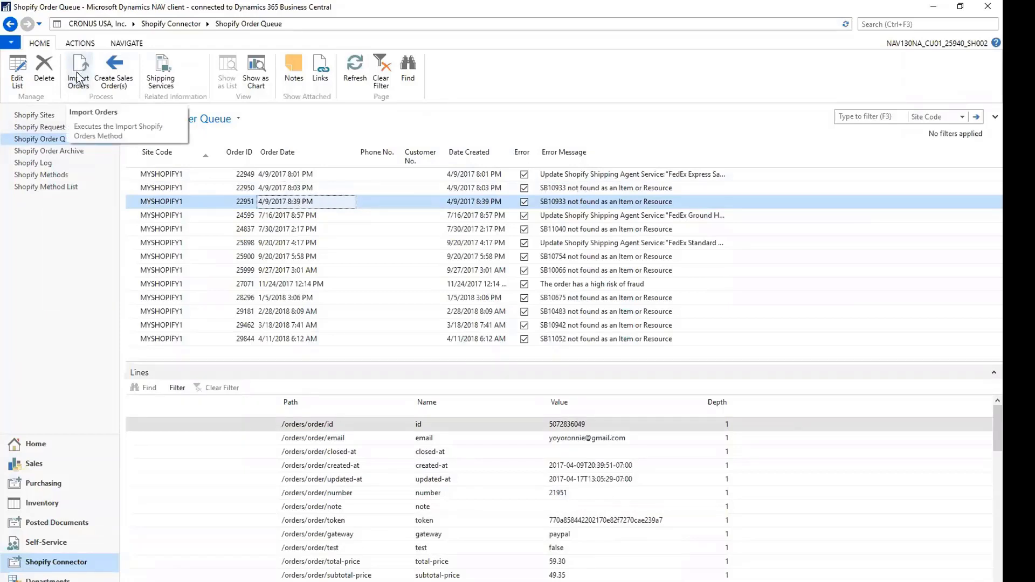
pyautogui.press('Up')
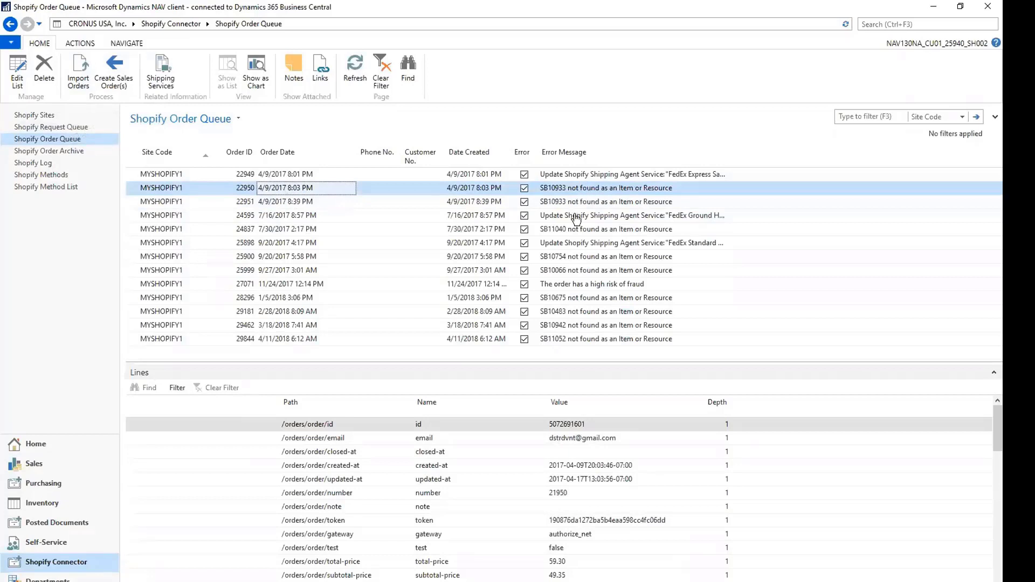
pyautogui.click(574, 176)
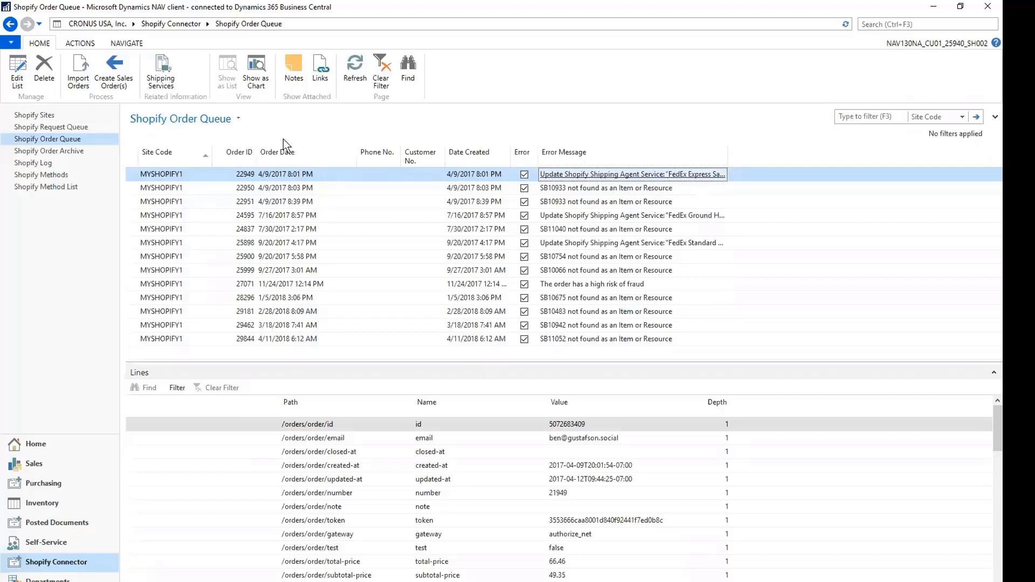
# Open the Shopify Shipping Services for MYSHOPIFY1 and examine which services lack a shipping agent code, including FedEx Ground Home Delivery and FedEx Standard Overnight
pyautogui.click(160, 67)
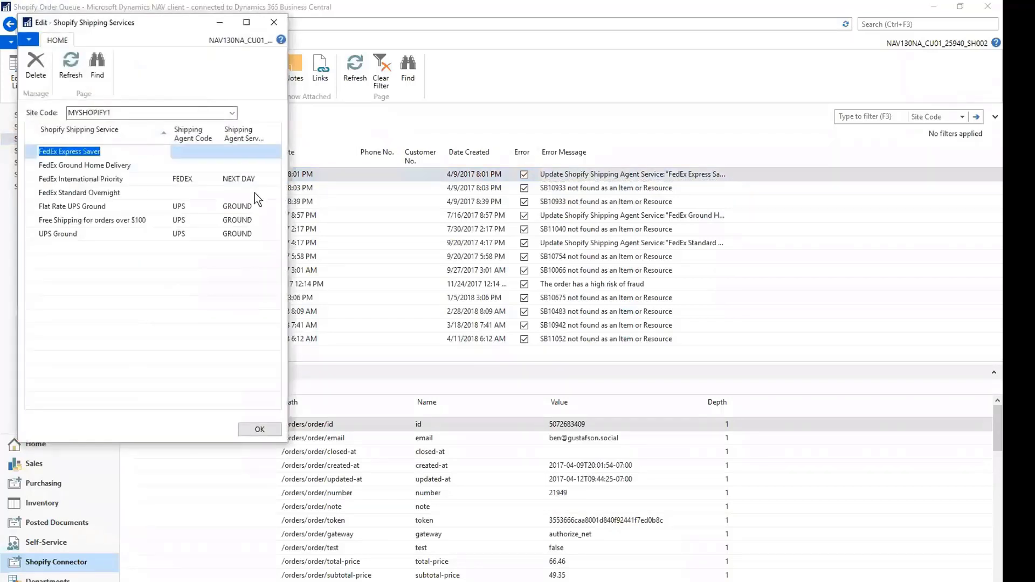
pyautogui.click(269, 182)
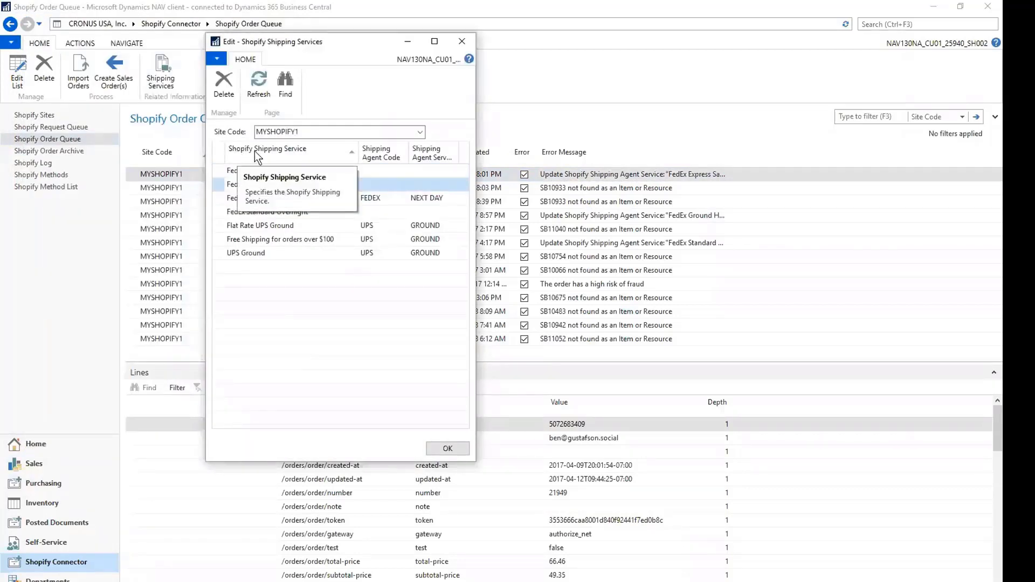
pyautogui.click(258, 238)
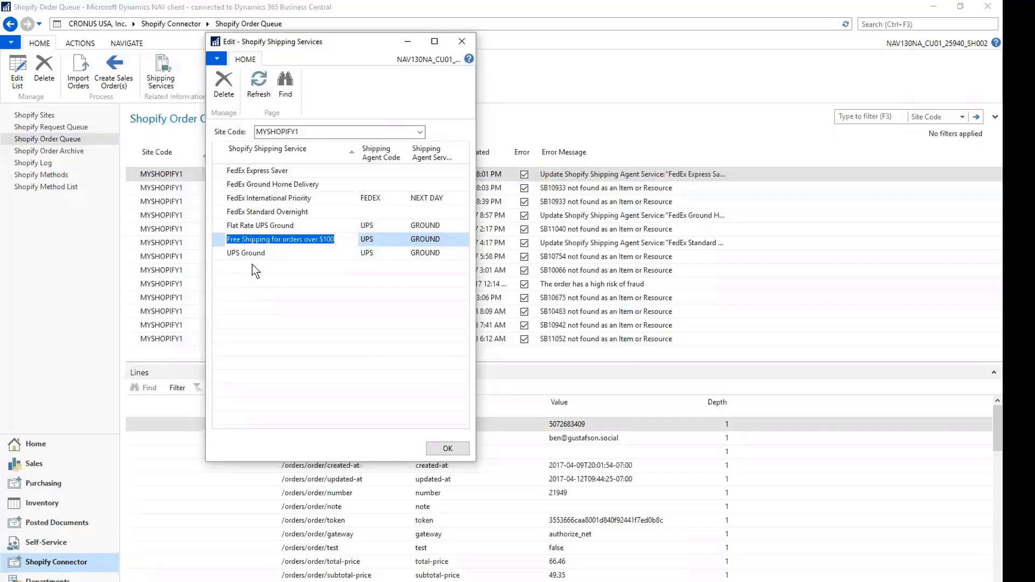
pyautogui.click(369, 184)
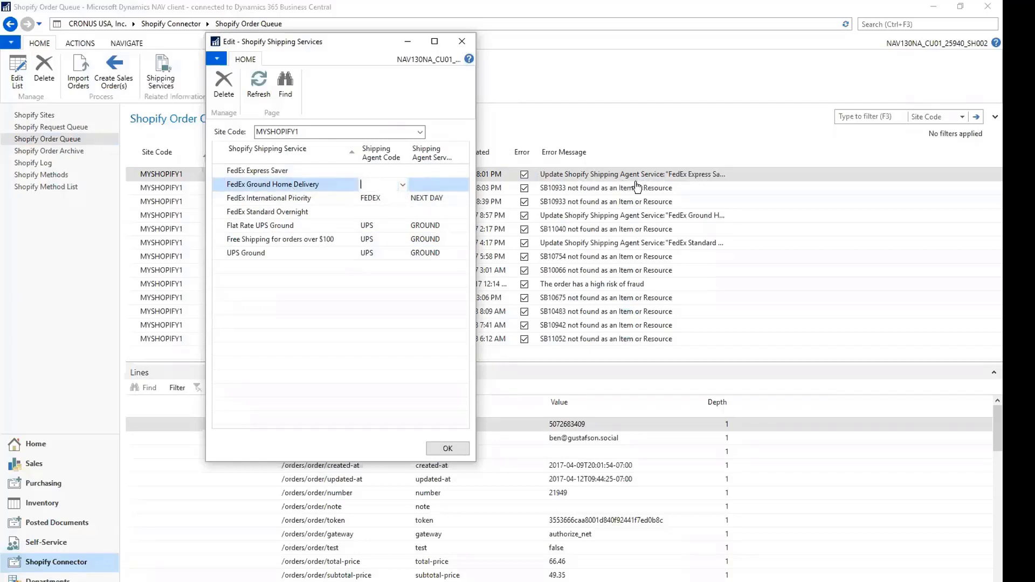
pyautogui.click(379, 210)
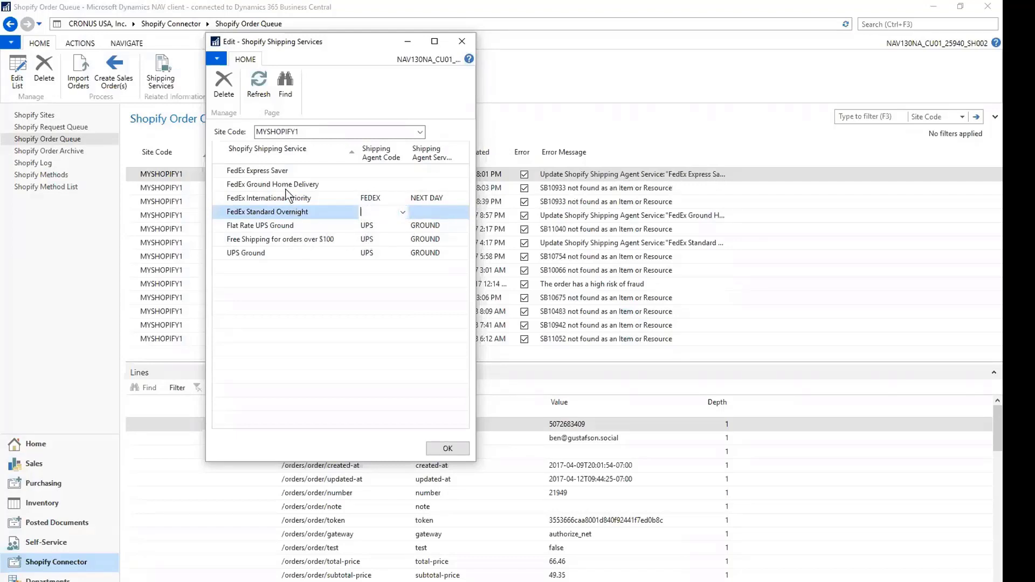
# Map FedEx Express Saver to shipping agent FEDEX with service STANDARD, close the shipping services, and run Create Sales Order(s) on the queue's first order
pyautogui.click(360, 171)
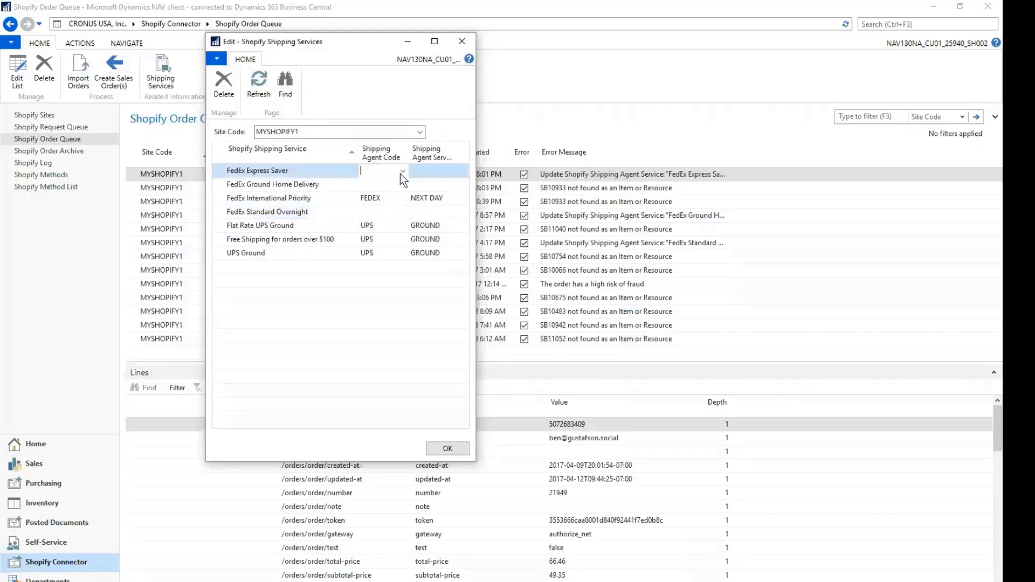
pyautogui.click(402, 171)
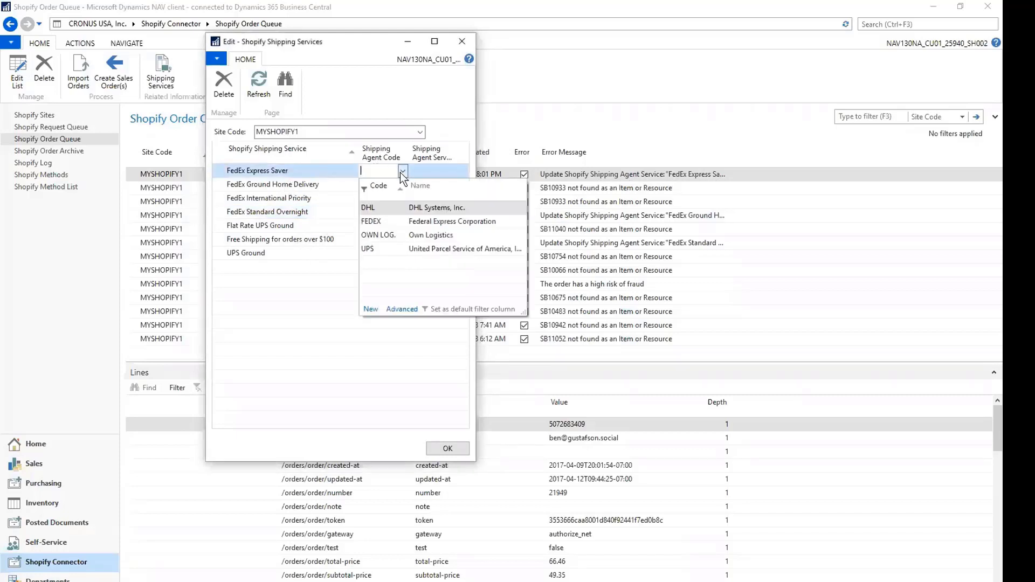
pyautogui.click(373, 221)
pyautogui.click(437, 168)
pyautogui.click(451, 172)
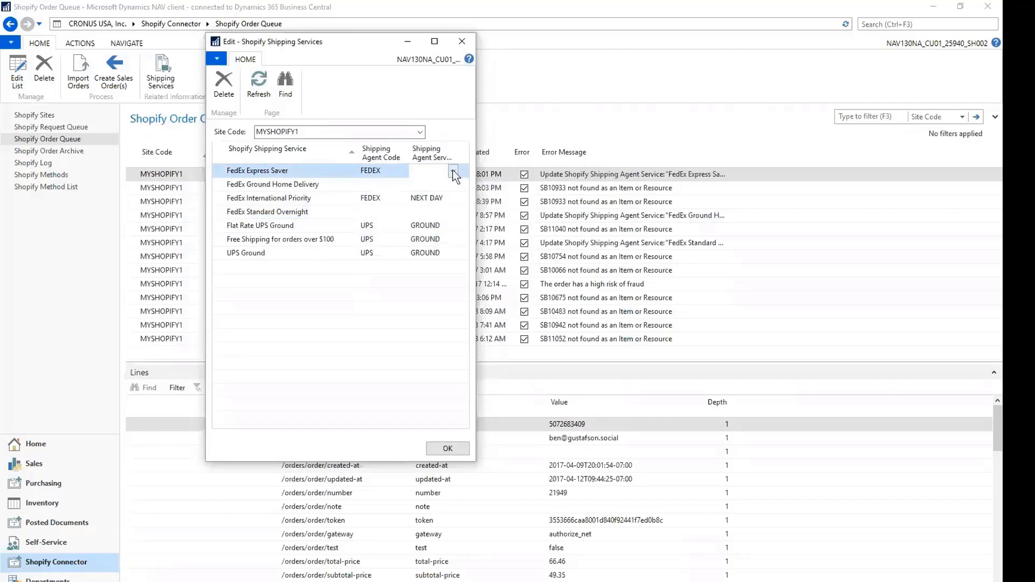
pyautogui.click(429, 221)
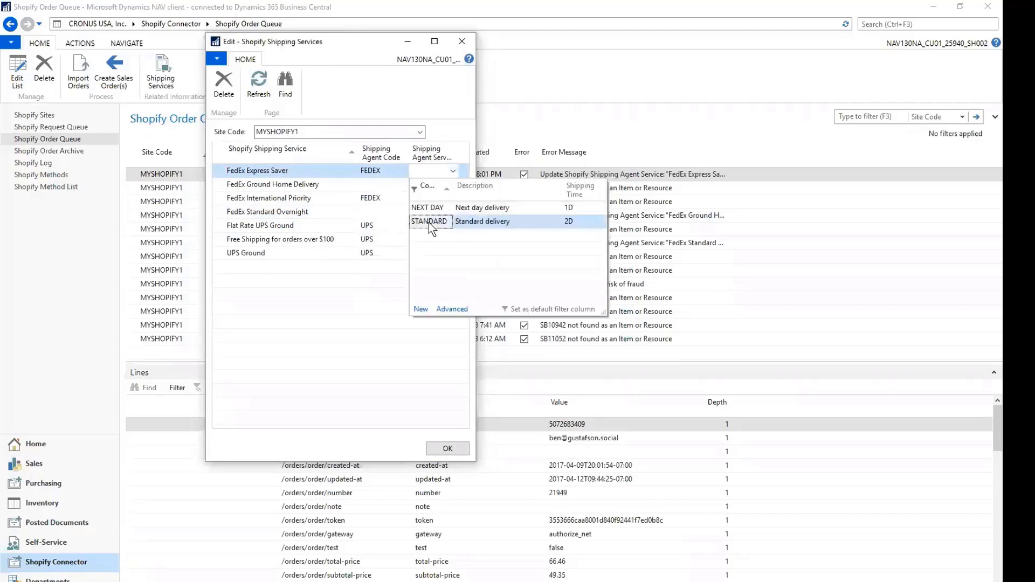
pyautogui.click(448, 447)
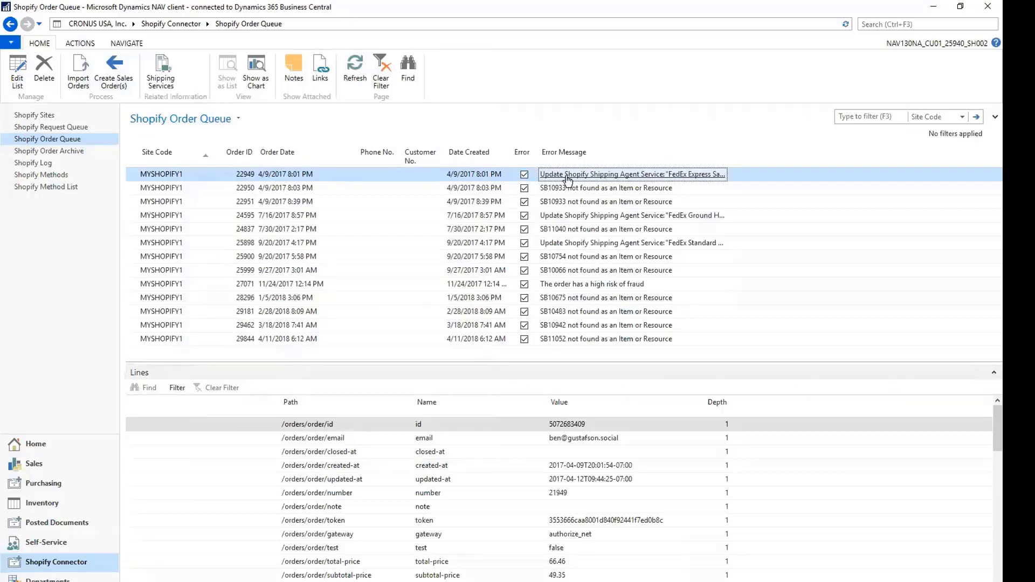
pyautogui.click(111, 62)
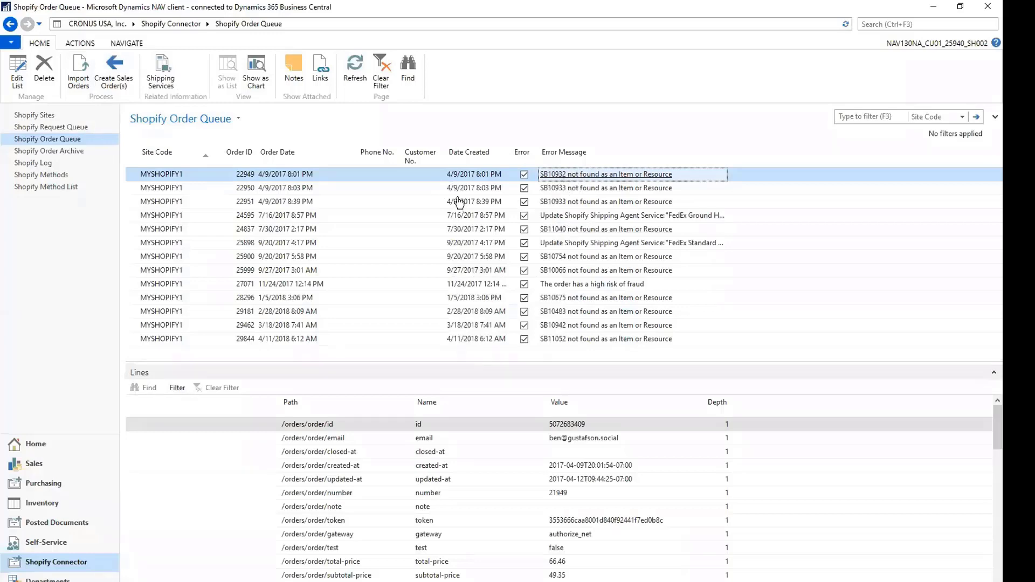
# Open the Shopify Order Archive and examine the archived orders and the imported lines of the first order
pyautogui.click(33, 152)
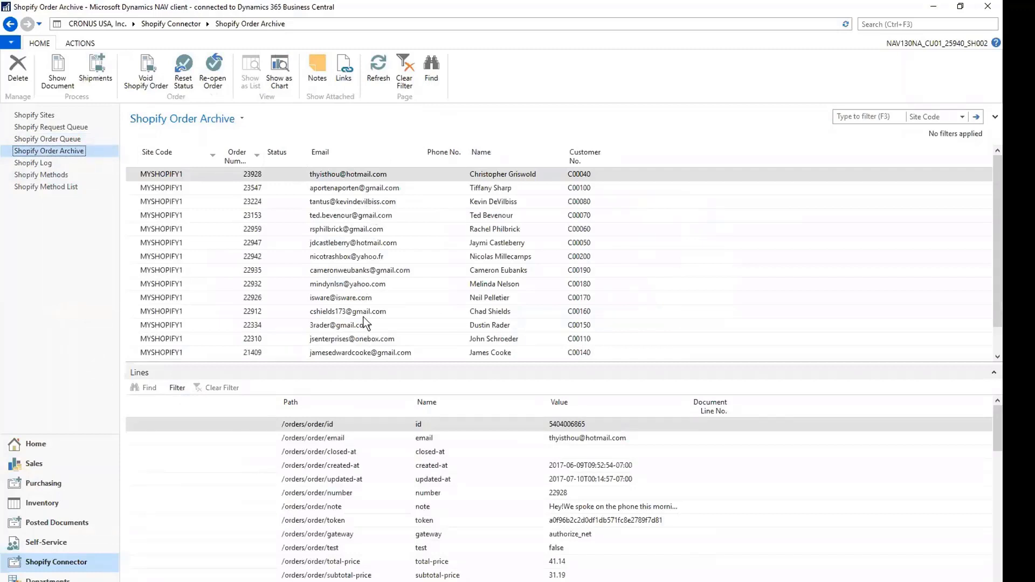
pyautogui.scroll(-2, 343, 303)
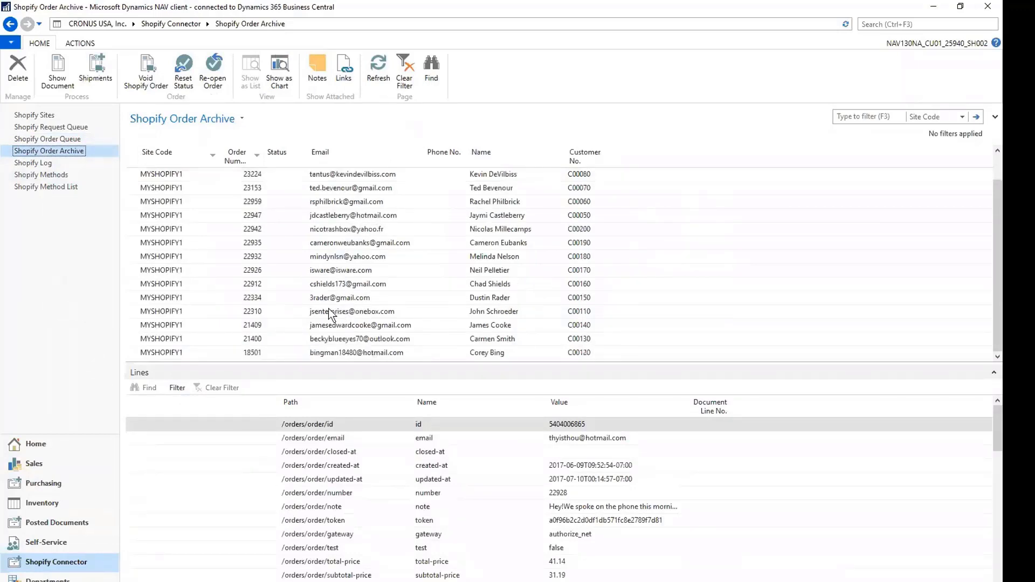
pyautogui.scroll(2, 329, 308)
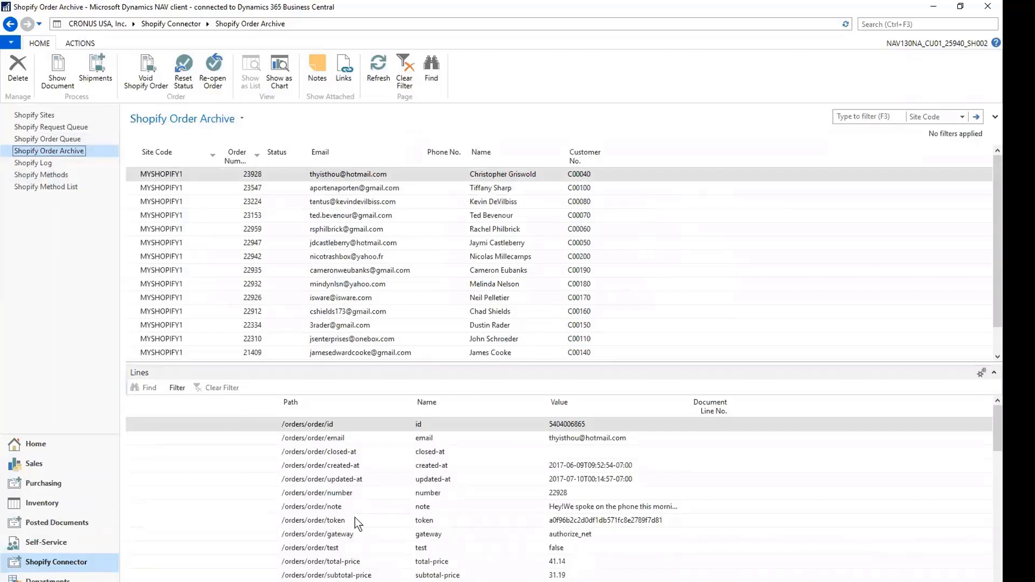
pyautogui.click(340, 437)
pyautogui.click(319, 494)
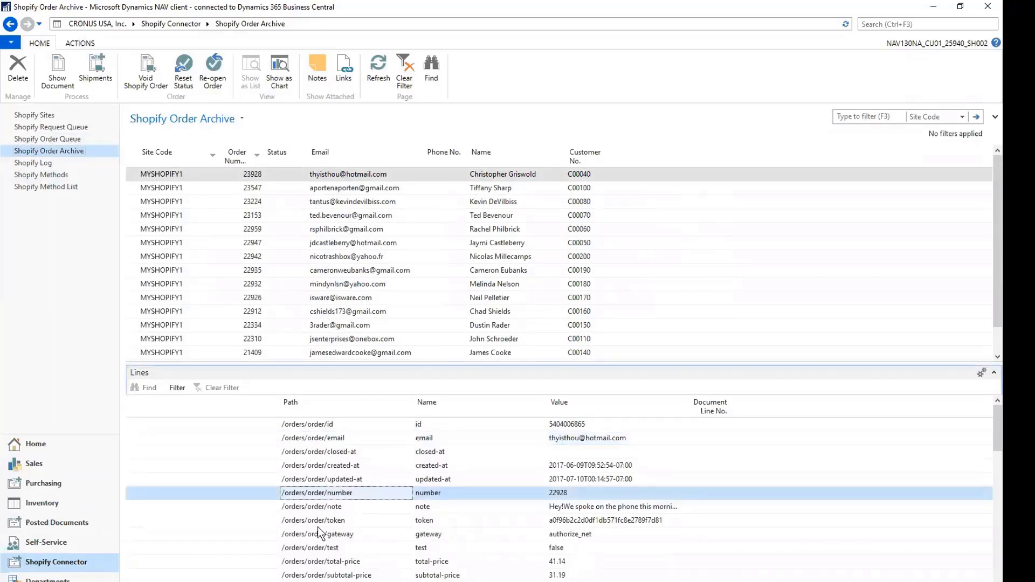
pyautogui.scroll(-10, 315, 539)
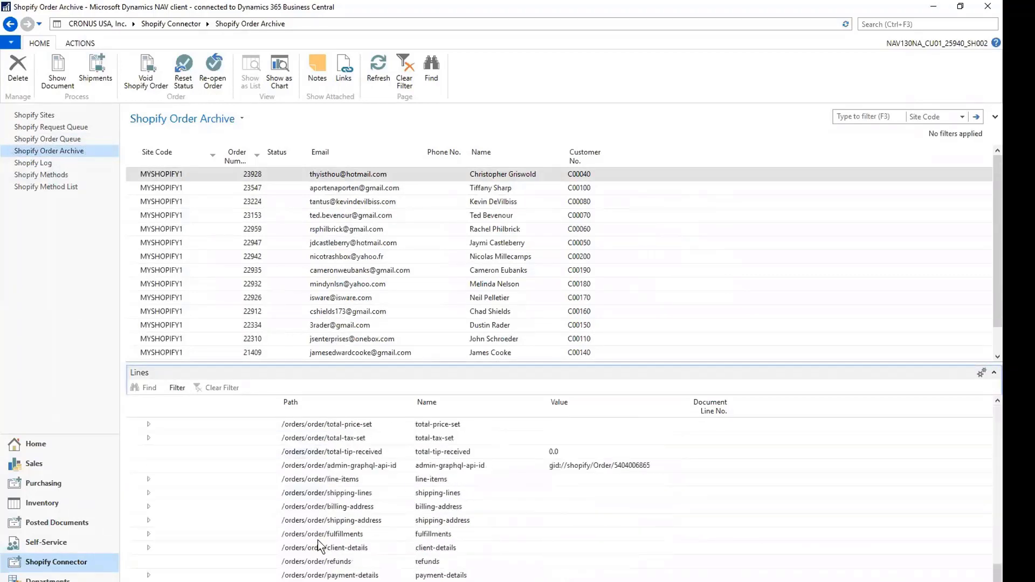
pyautogui.scroll(10, 318, 541)
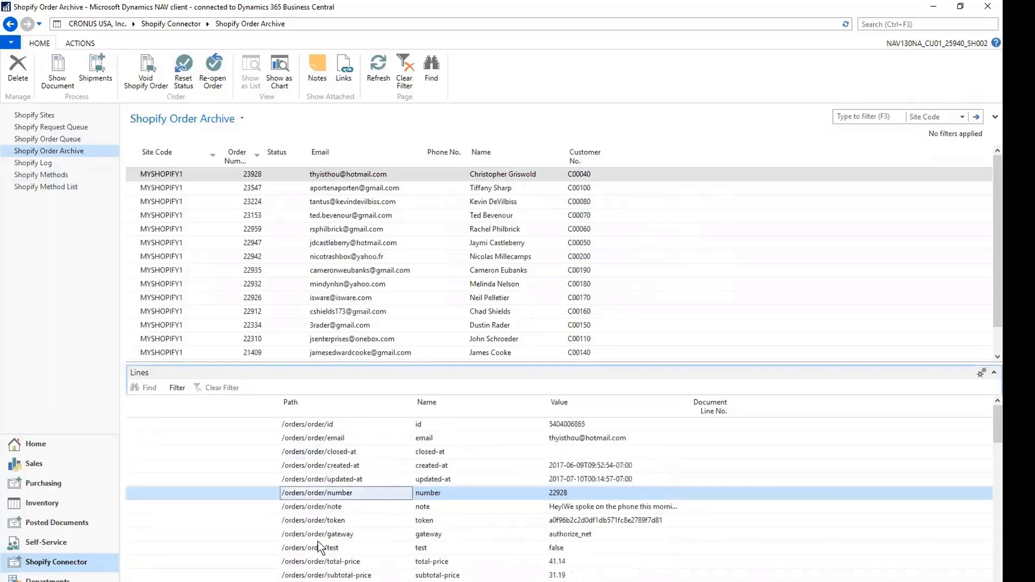
pyautogui.scroll(-5, 319, 545)
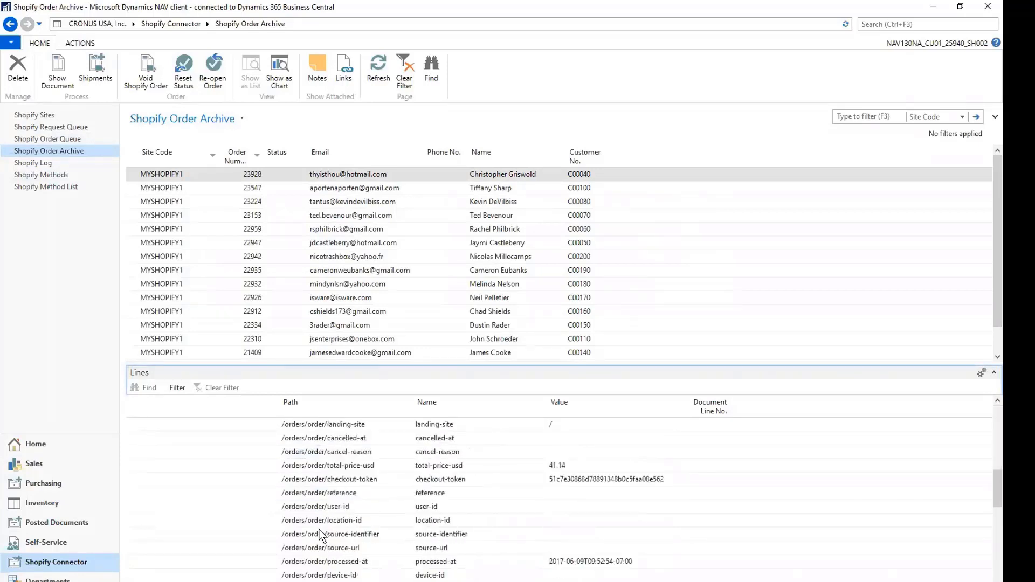
pyautogui.scroll(5, 321, 536)
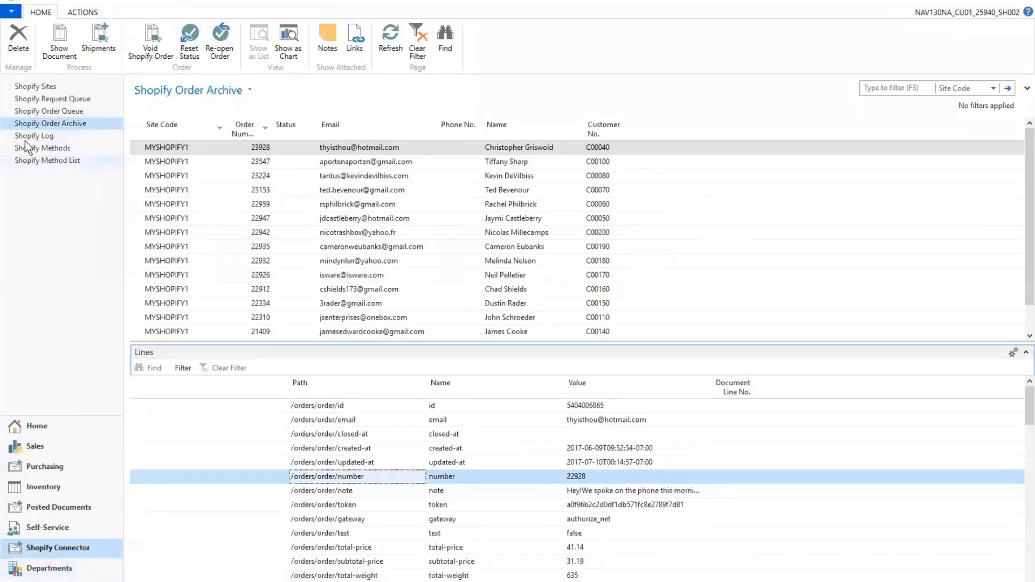
# Open the Shopify Log and call up the removal of log entries older than 7 days, declining the confirmation
pyautogui.click(30, 137)
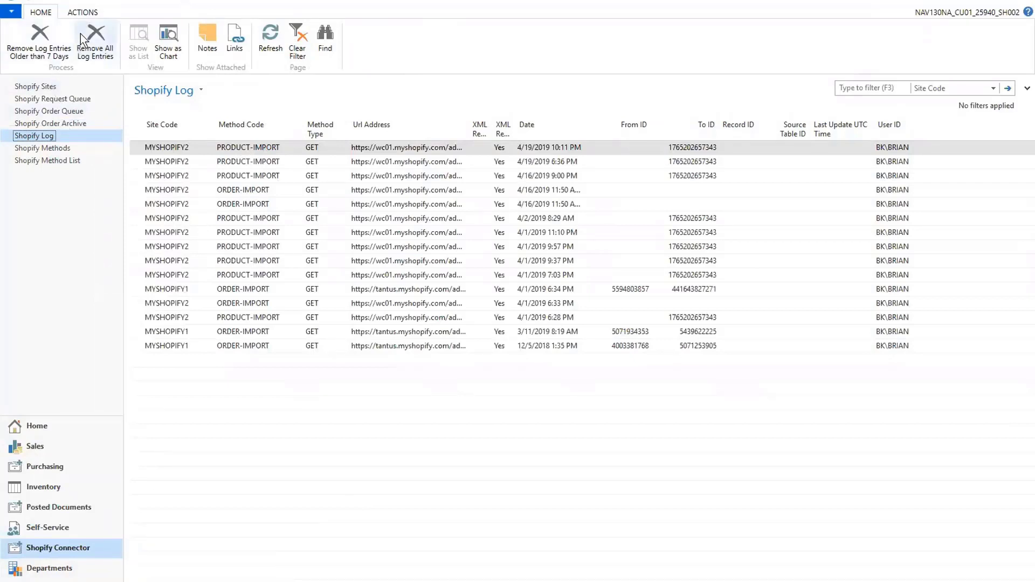
pyautogui.click(28, 34)
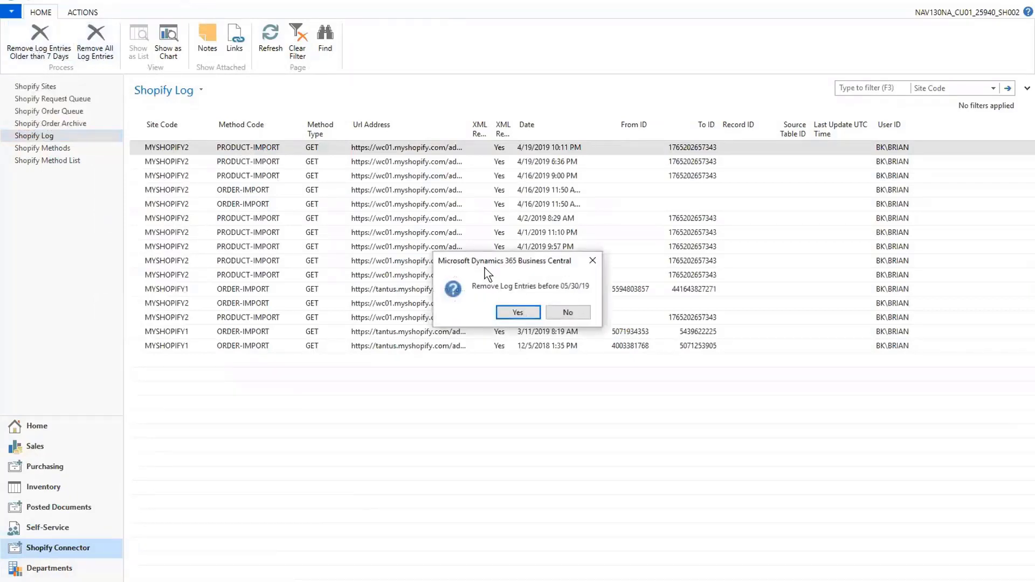
pyautogui.click(570, 315)
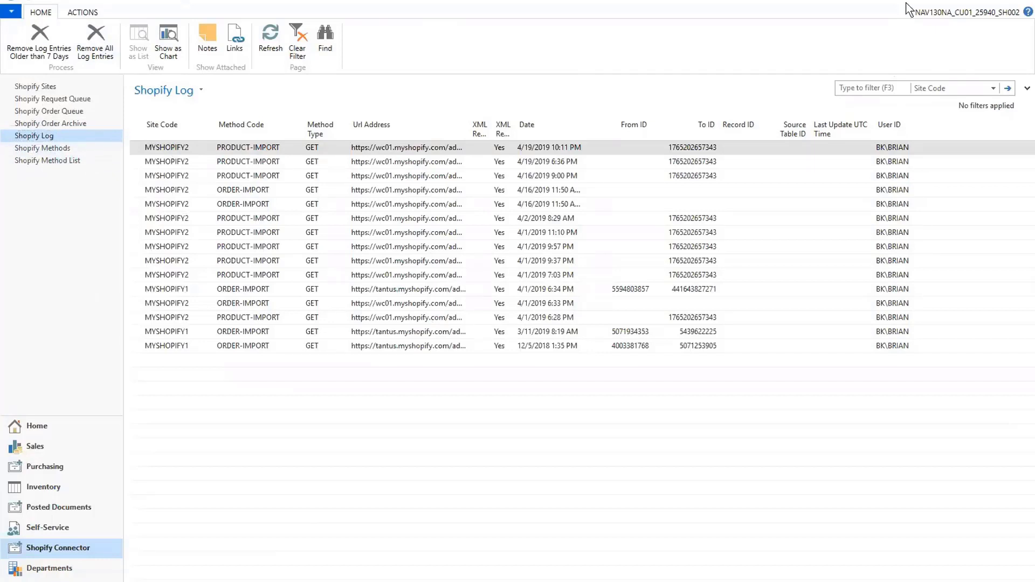
# Search for Posted Sales Shipments, open the Sales list, and view its Shopify fulfillment actions
pyautogui.write('posted sales')
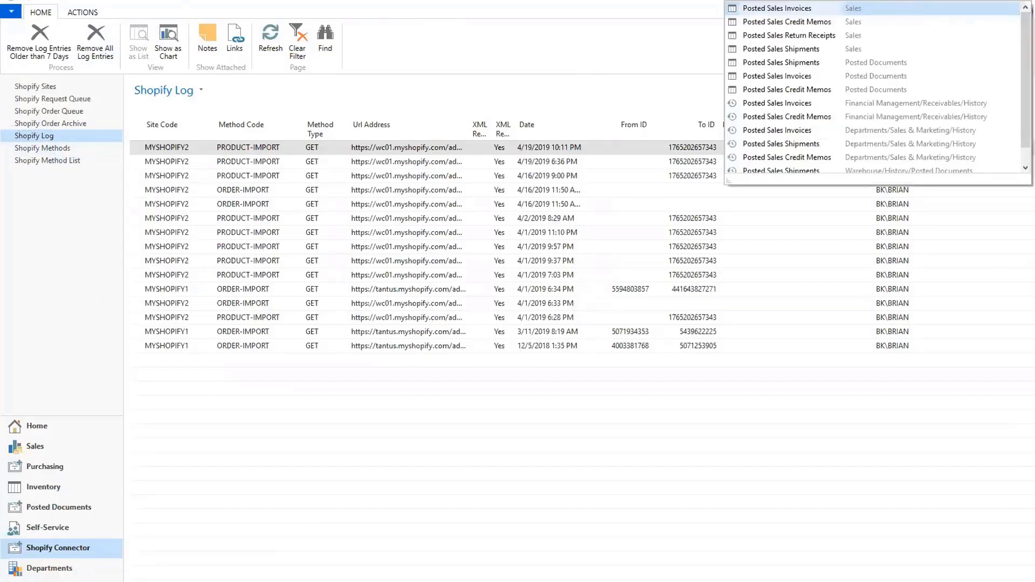
pyautogui.write('sh')
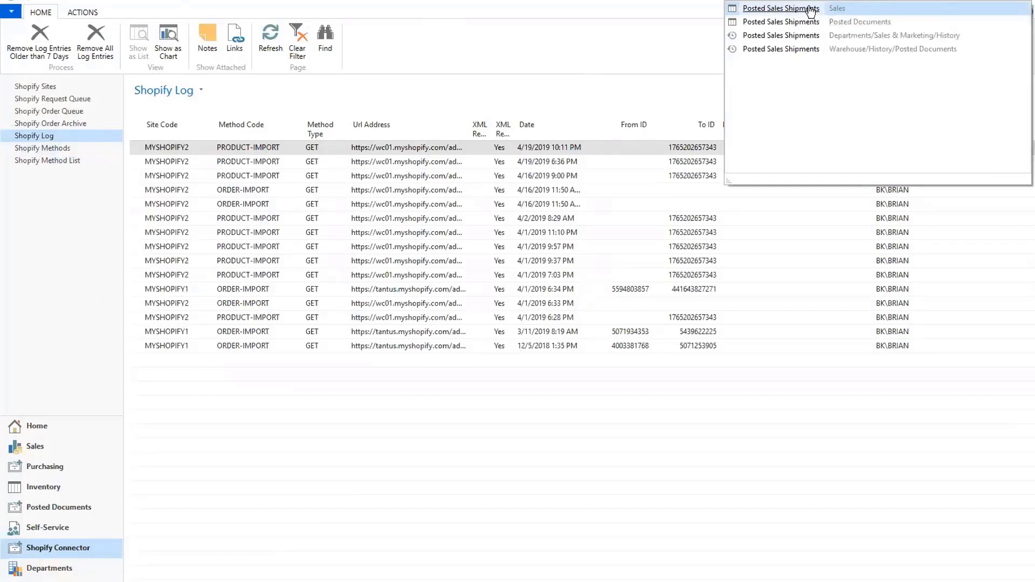
pyautogui.click(799, 9)
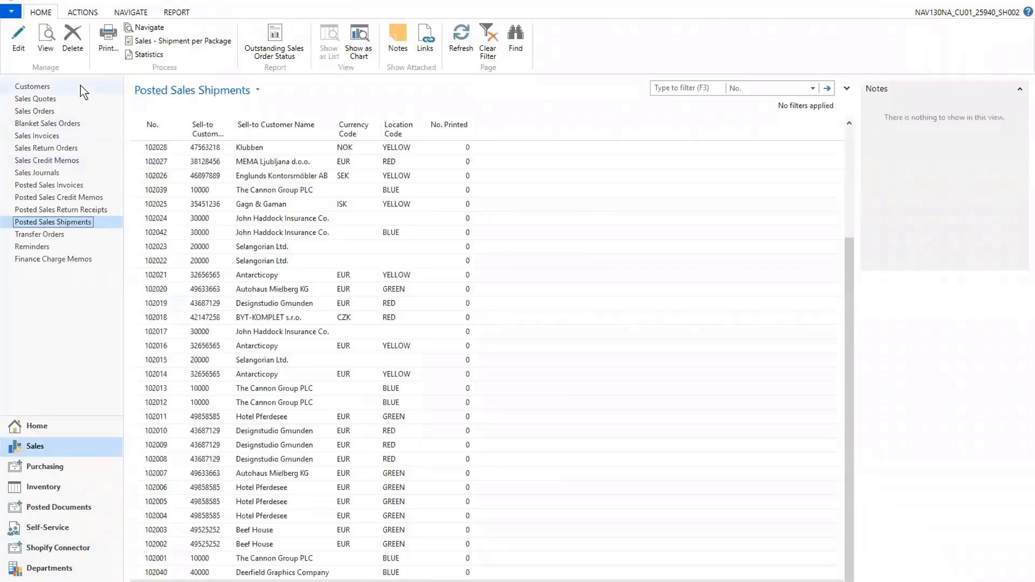
pyautogui.click(92, 8)
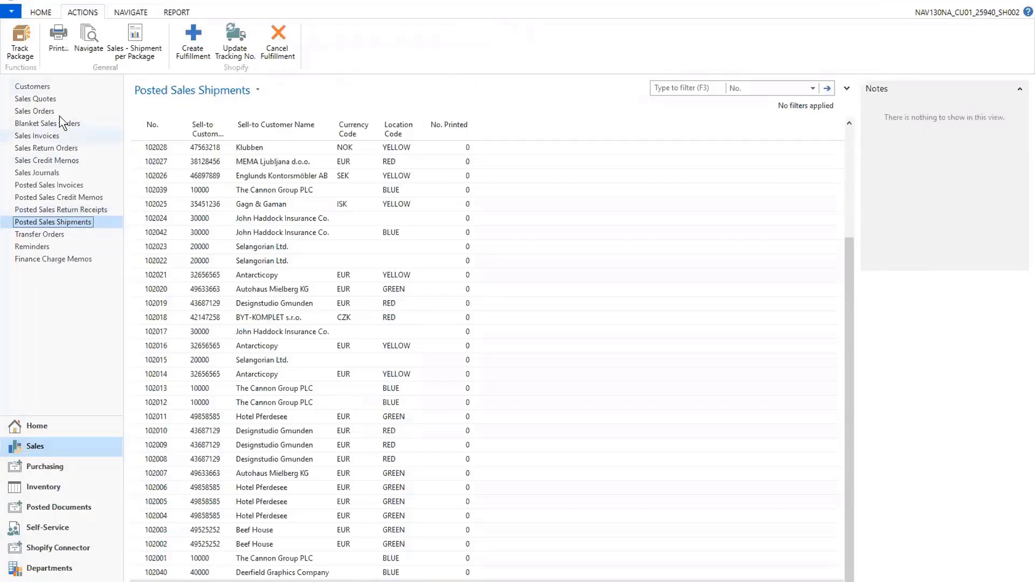
# Open the Guildford Water Department's posted shipment, enlarge its card, and show the additional Shipping fields
pyautogui.click(161, 578)
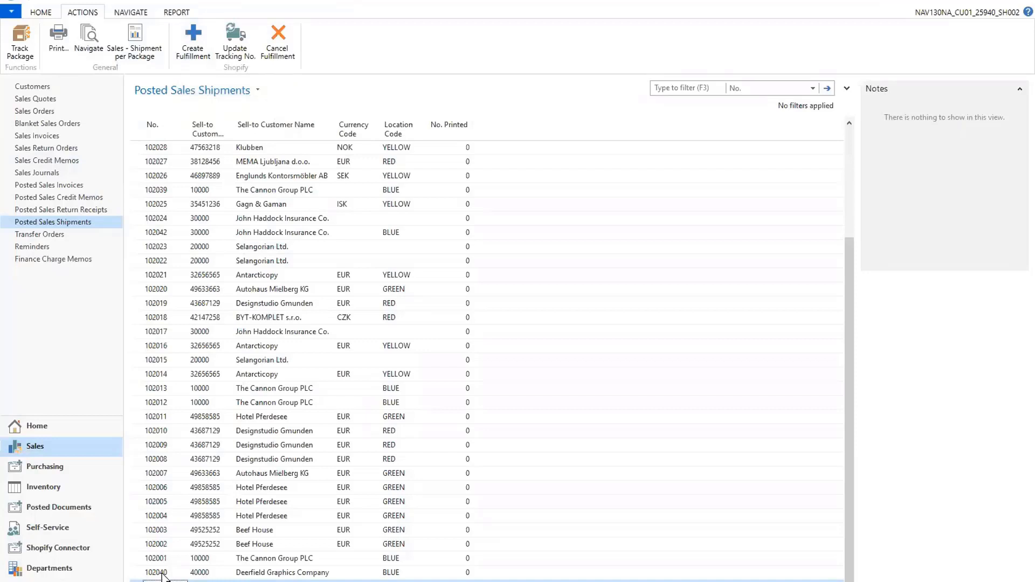
pyautogui.click(37, 15)
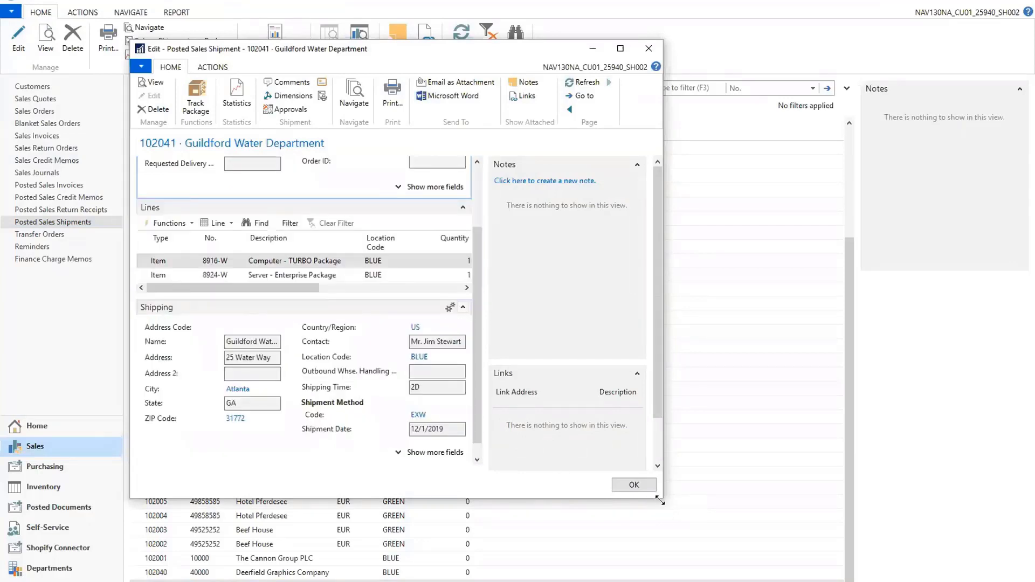
pyautogui.moveTo(659, 500); pyautogui.dragTo(869, 581)
pyautogui.click(621, 551)
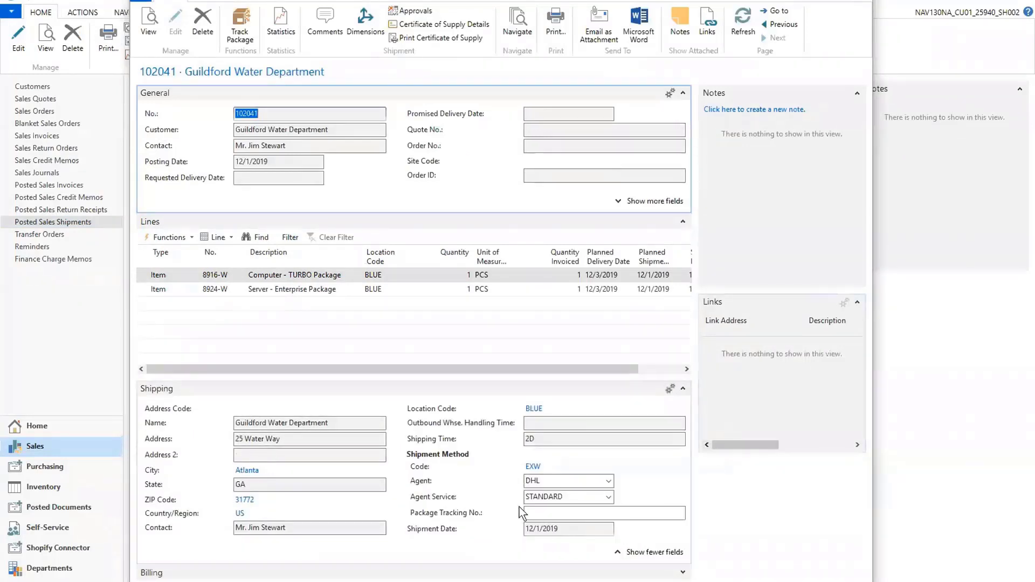
# Display the shipment's Shopify fulfillment actions and set its Package Tracking No. to 1234567
pyautogui.click(566, 513)
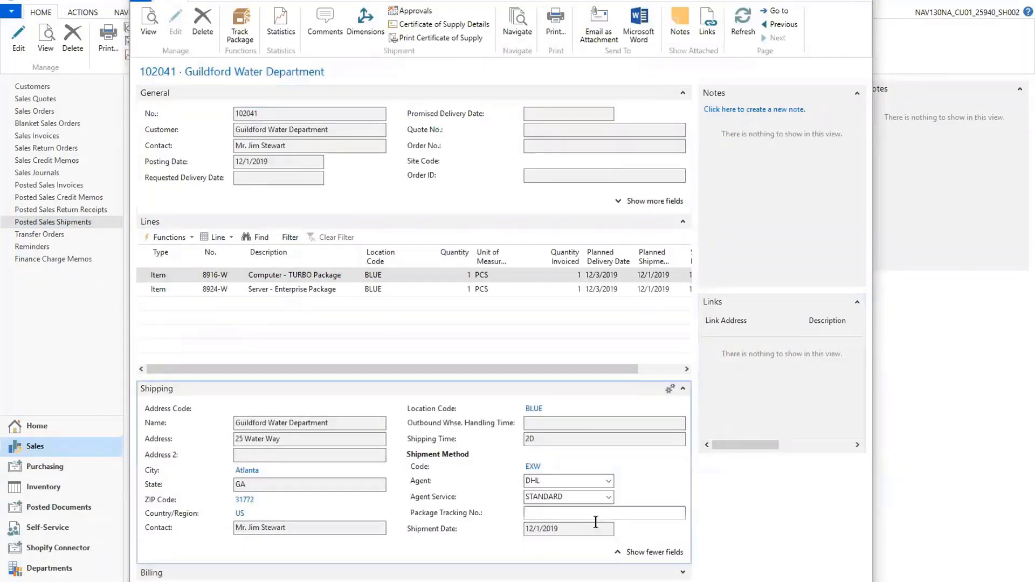
pyautogui.click(206, 0)
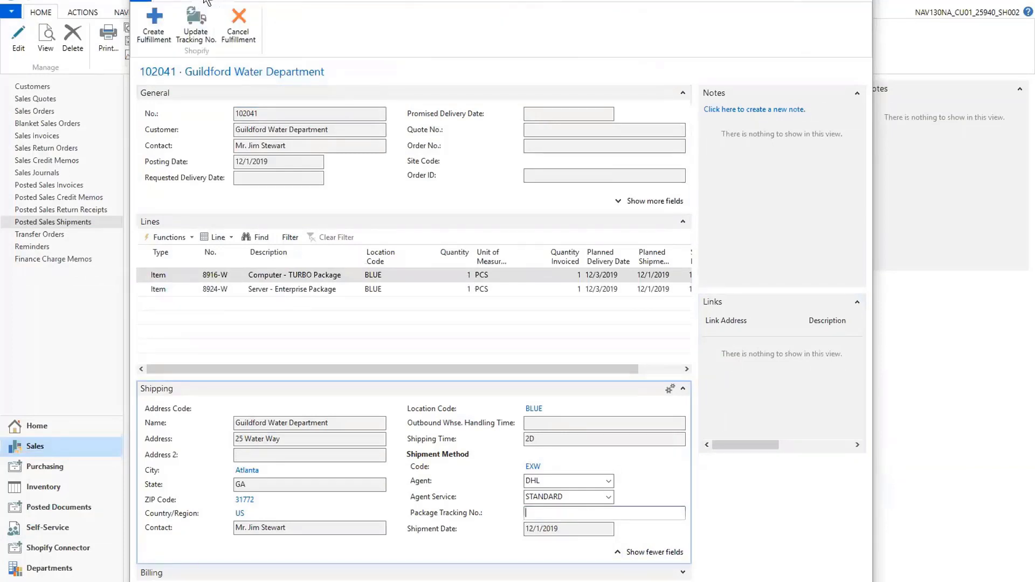
pyautogui.write('1234')
pyautogui.click(160, 24)
pyautogui.write('1234567')
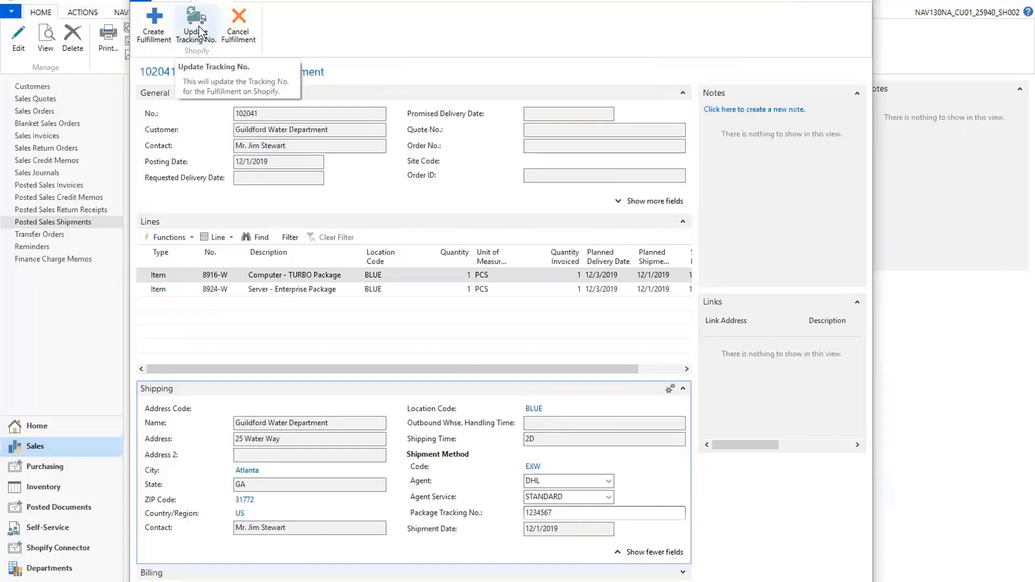
# Examine the Cancel Fulfillment action and the shipment's item lines, close the card, and return to the Shopify Connector area
pyautogui.click(237, 24)
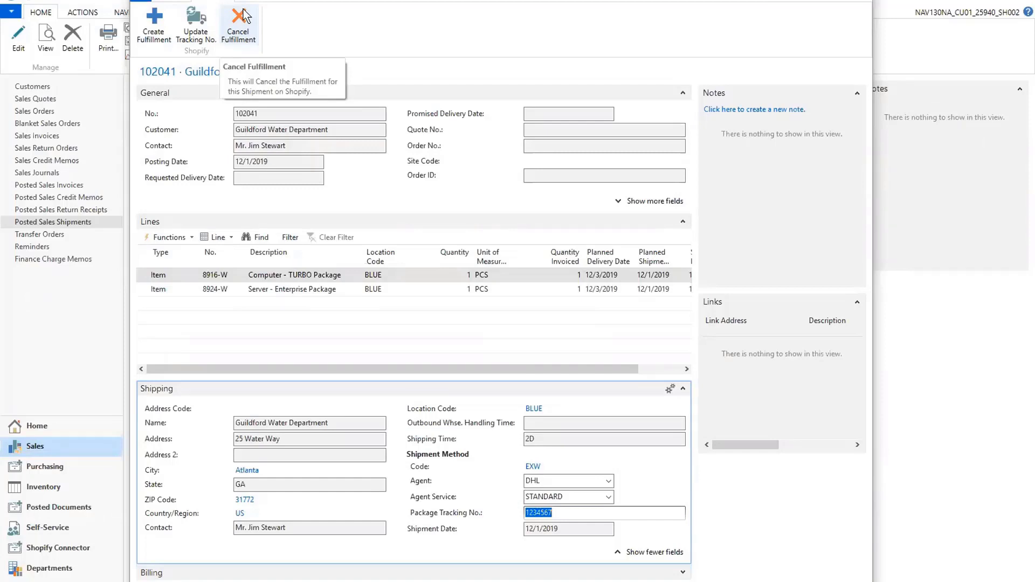
pyautogui.click(316, 293)
pyautogui.press('Up')
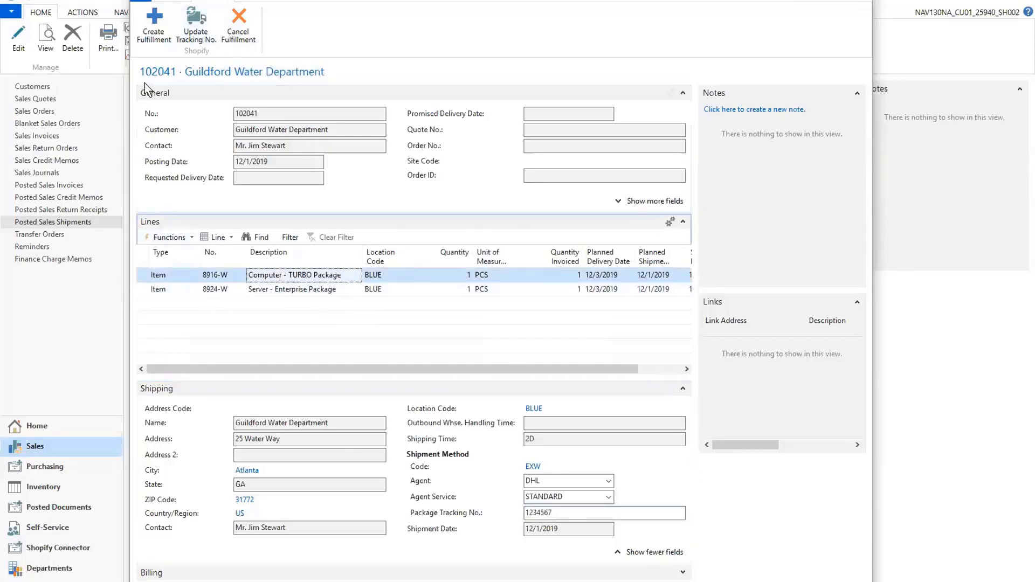
pyautogui.press('Escape')
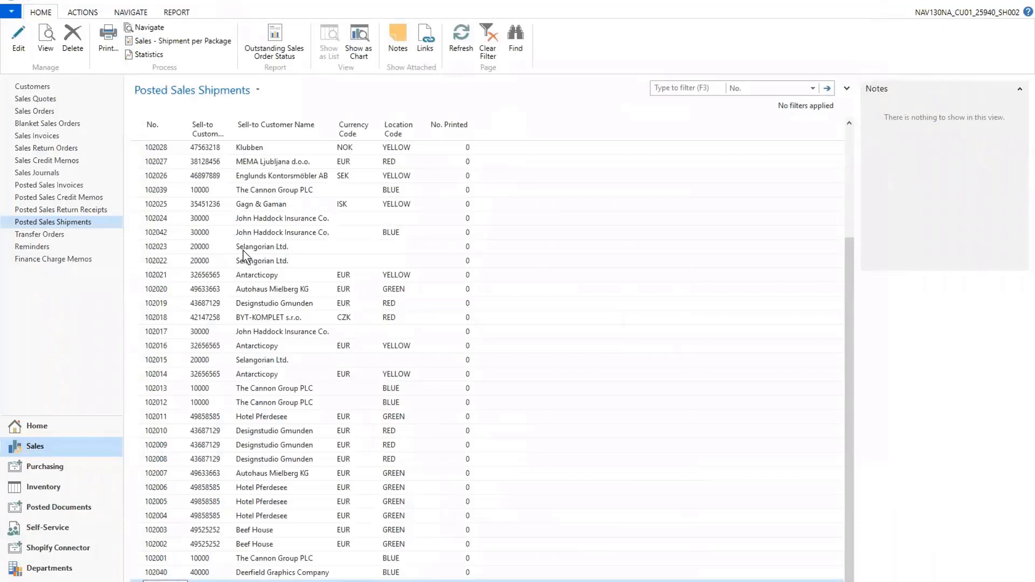
pyautogui.click(48, 550)
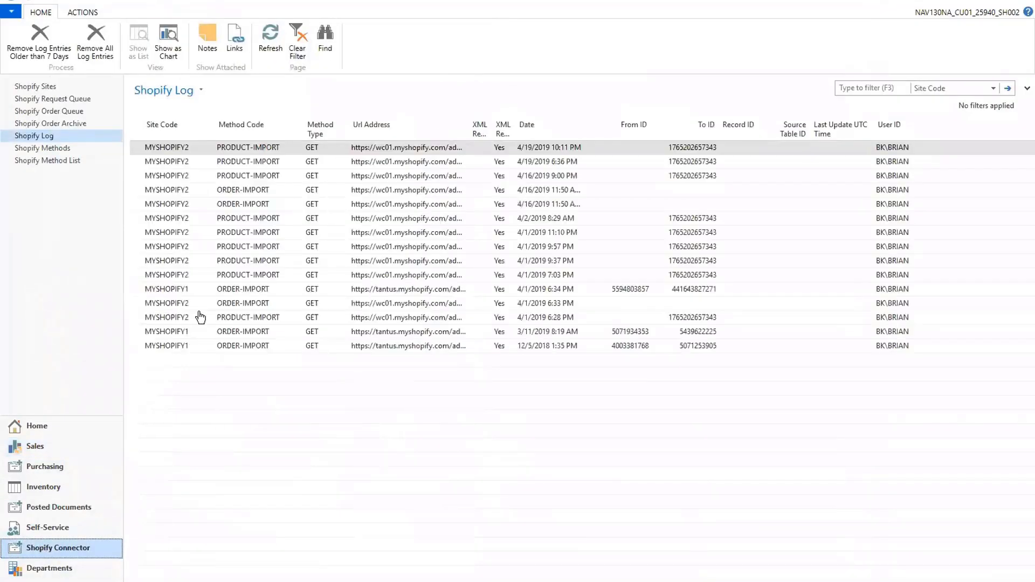